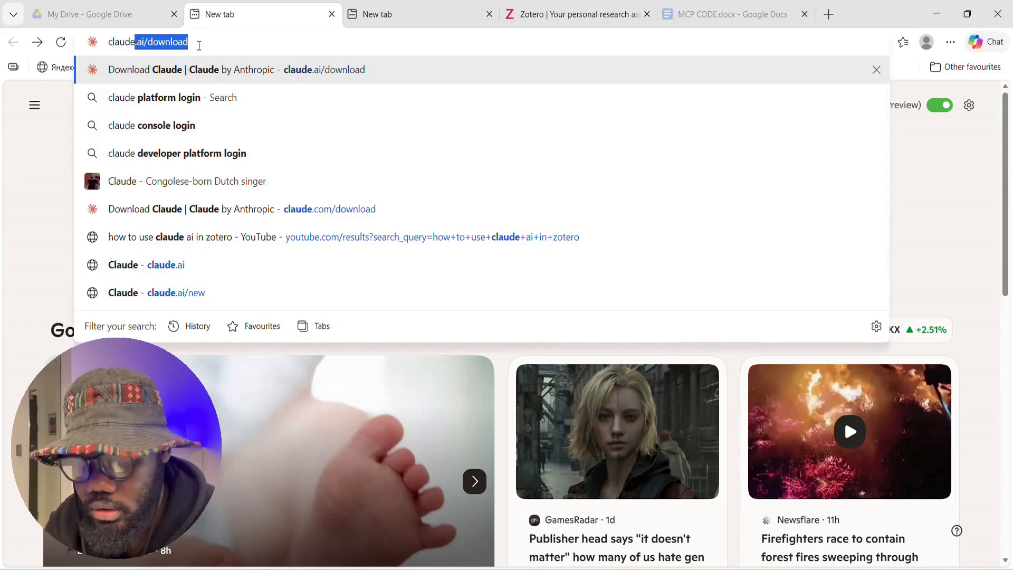
Step: Open the claude.ai/download page and view its desktop download options for macOS and Windows
key("Return")
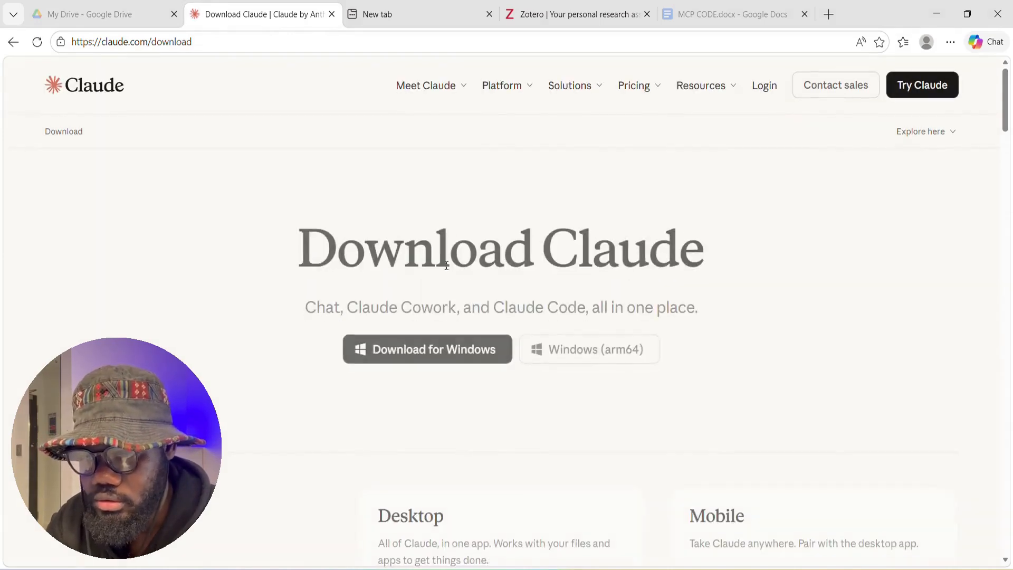
scroll(459, 376, "down", 2)
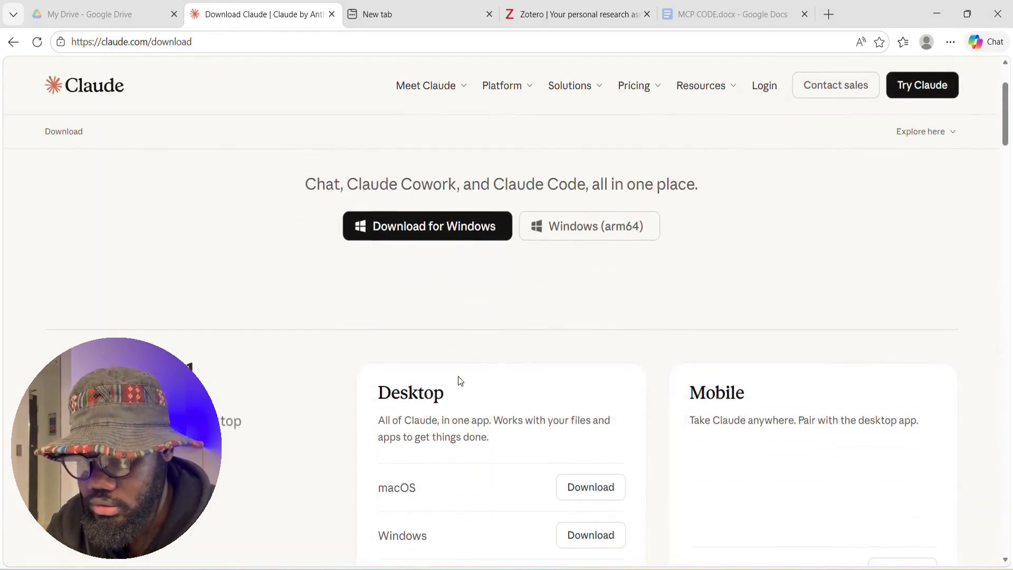
scroll(459, 381, "down", 2)
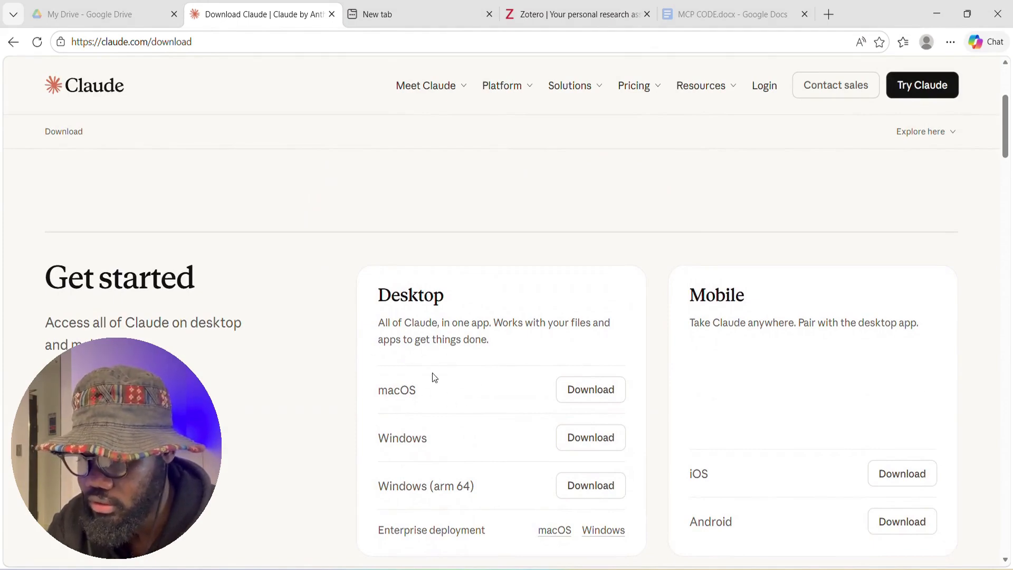
scroll(432, 373, "down", 1)
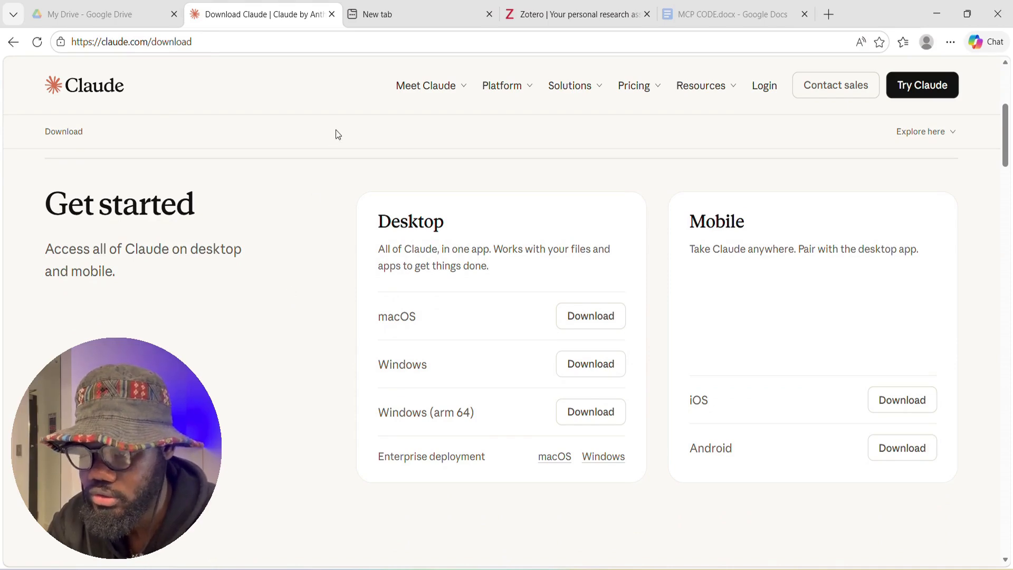
scroll(357, 89, "up", 1)
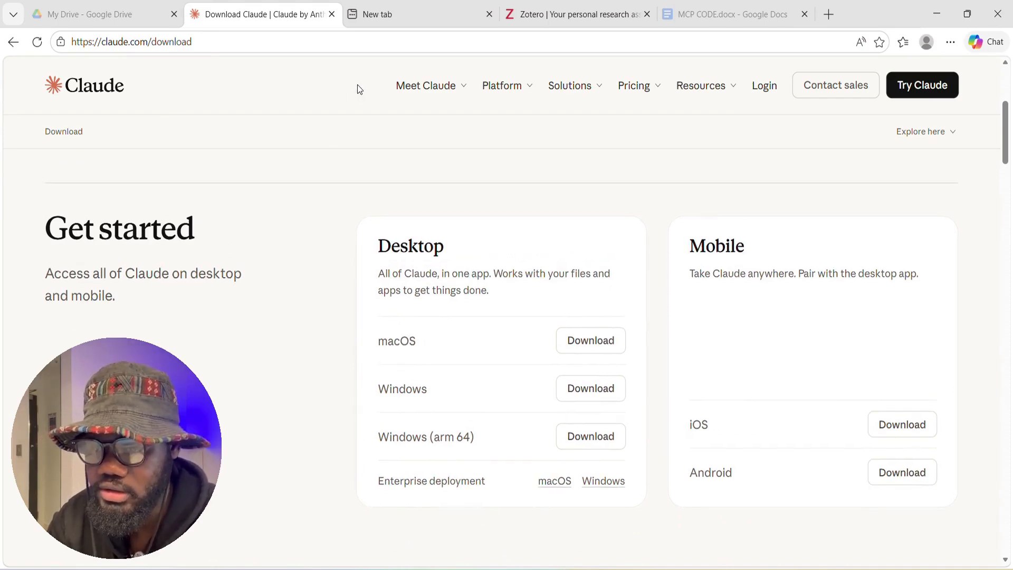
Step: Load nodejs.org in the empty browser tab and go to its Node.js download page
left_click(367, 17)
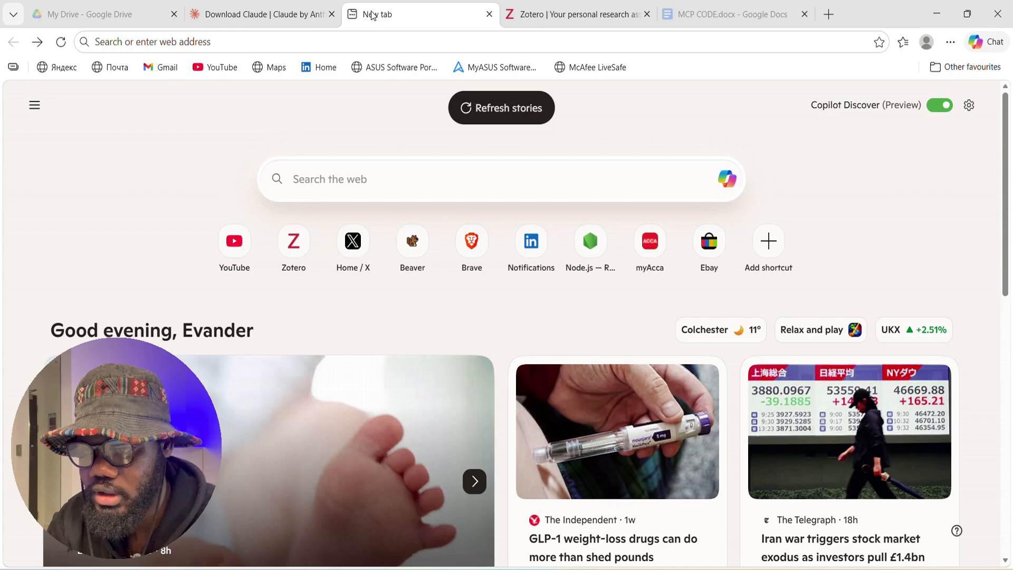
left_click(170, 41)
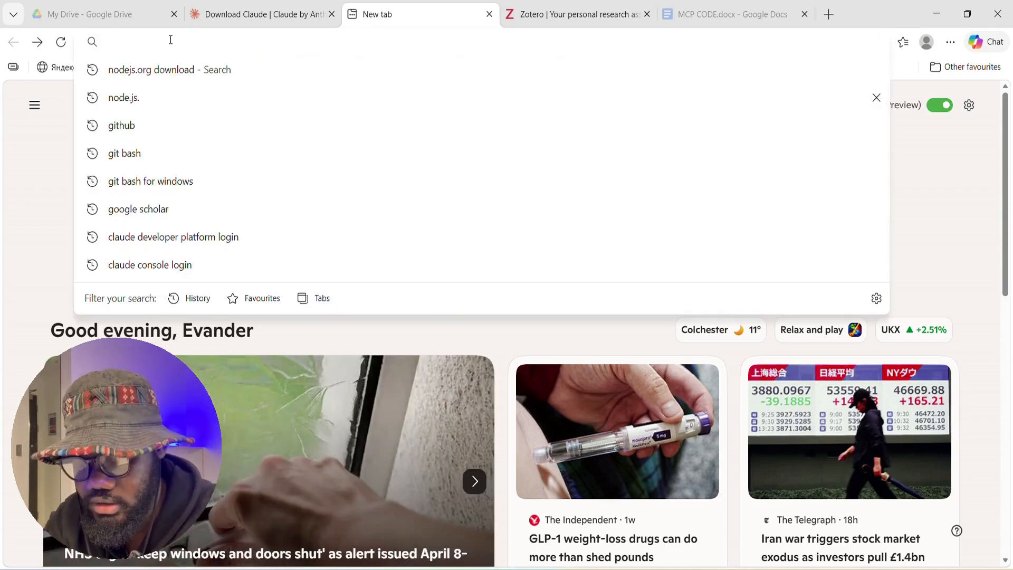
type("node")
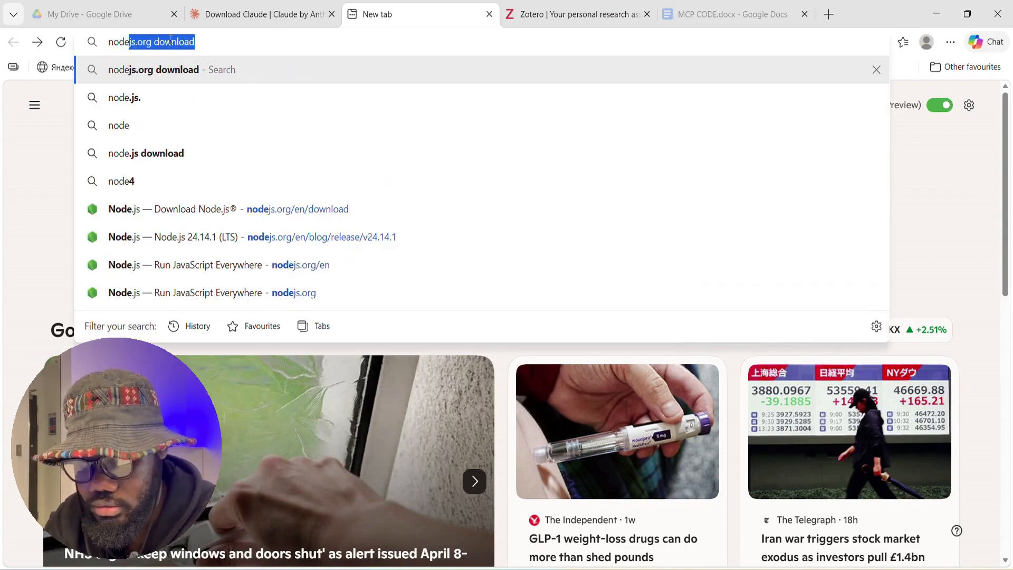
type("js.o")
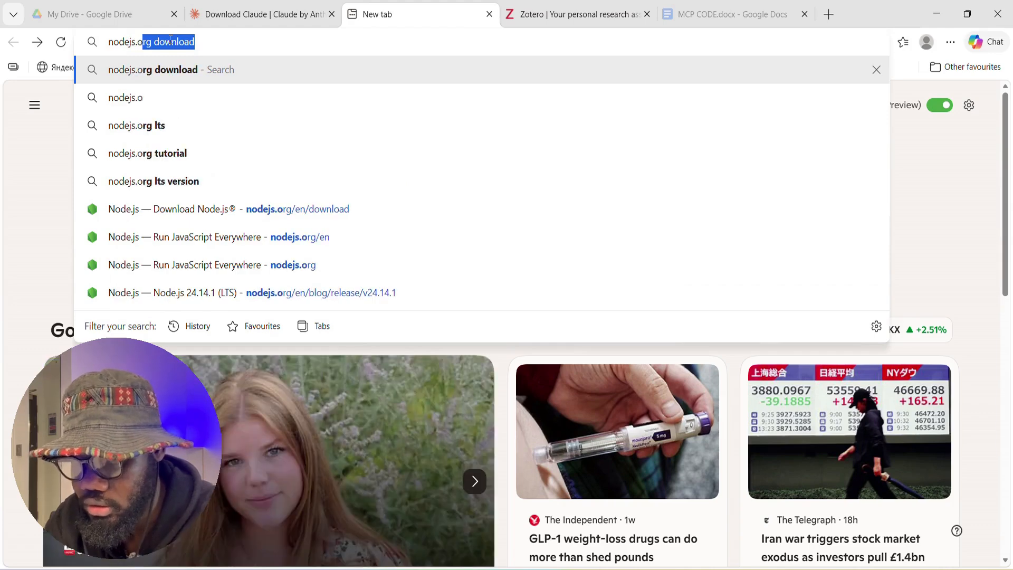
type("rgf")
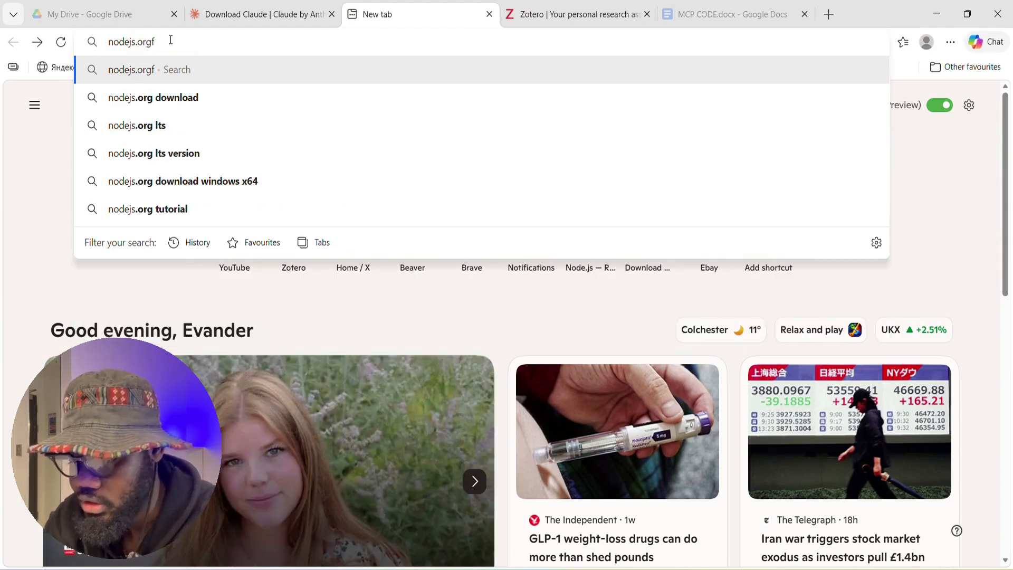
key("BackSpace")
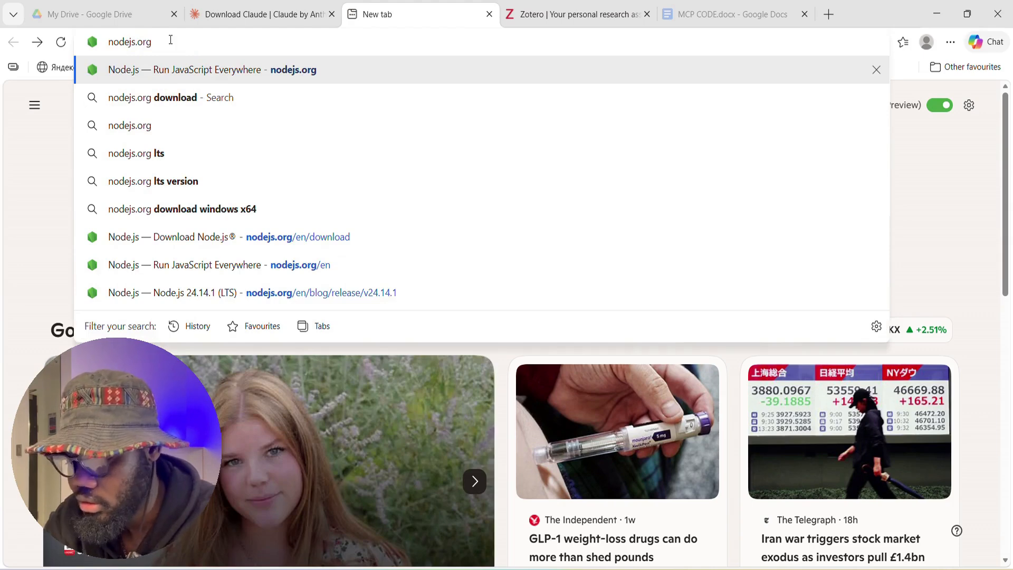
key("Return")
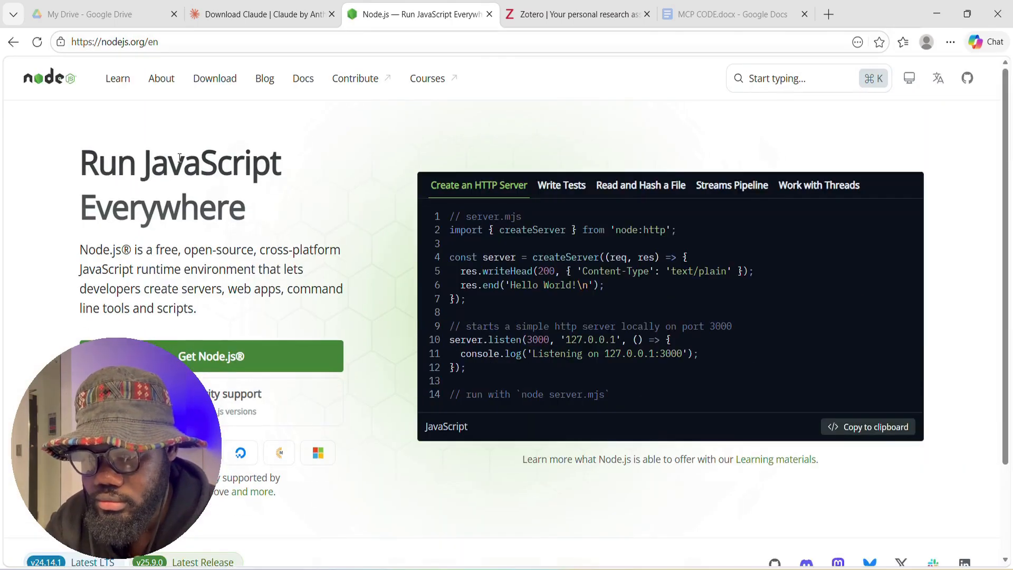
left_click(215, 86)
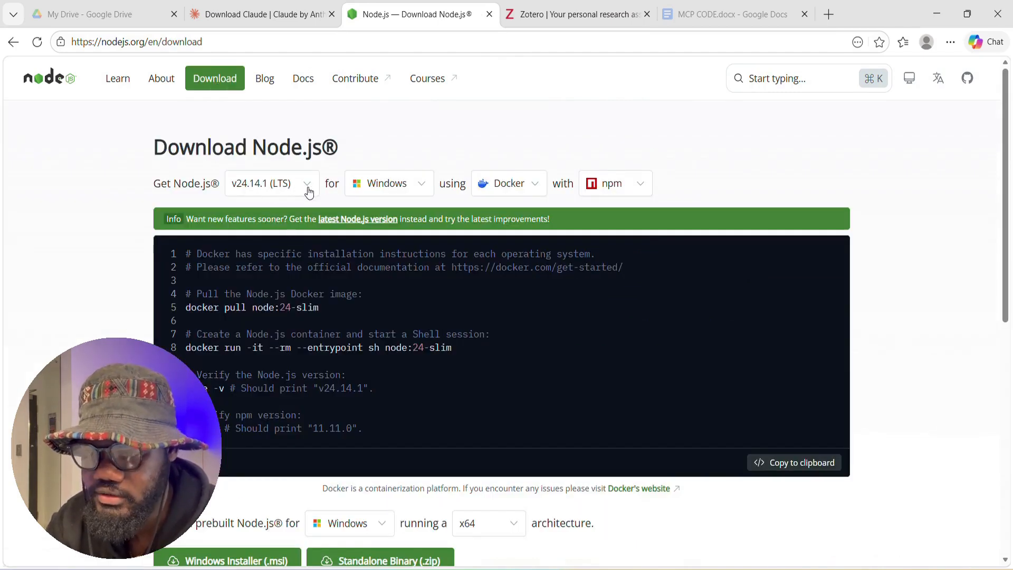
Step: Review the operating system choices and the prebuilt Node.js installer options for Windows
left_click(417, 189)
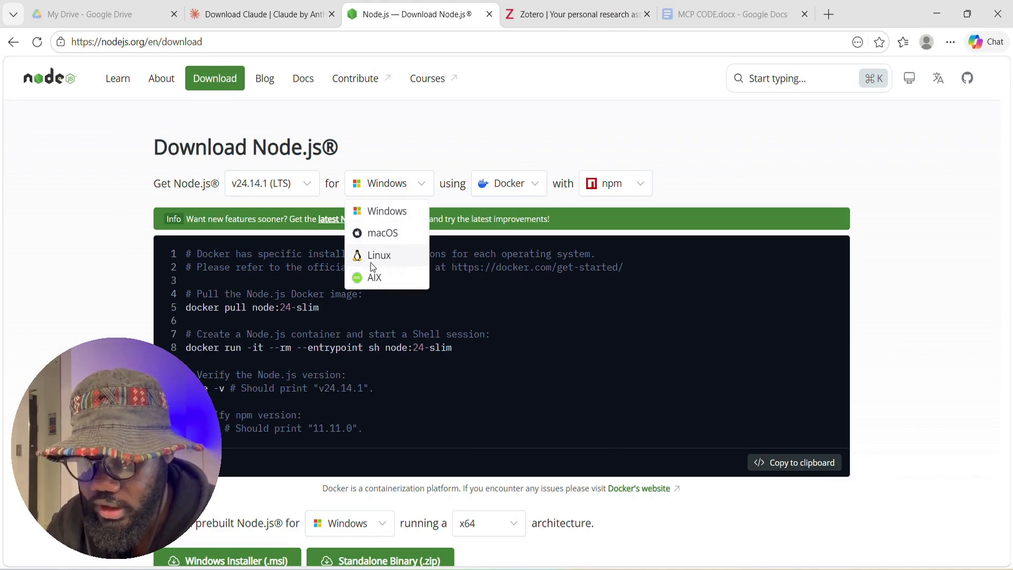
left_click(424, 141)
scroll(417, 396, "down", 1)
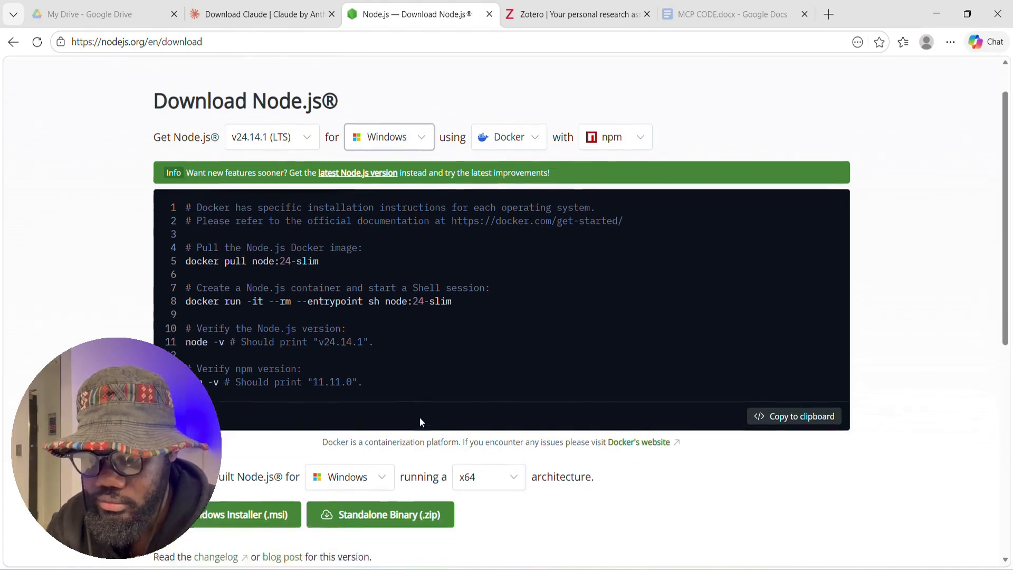
scroll(420, 417, "down", 1)
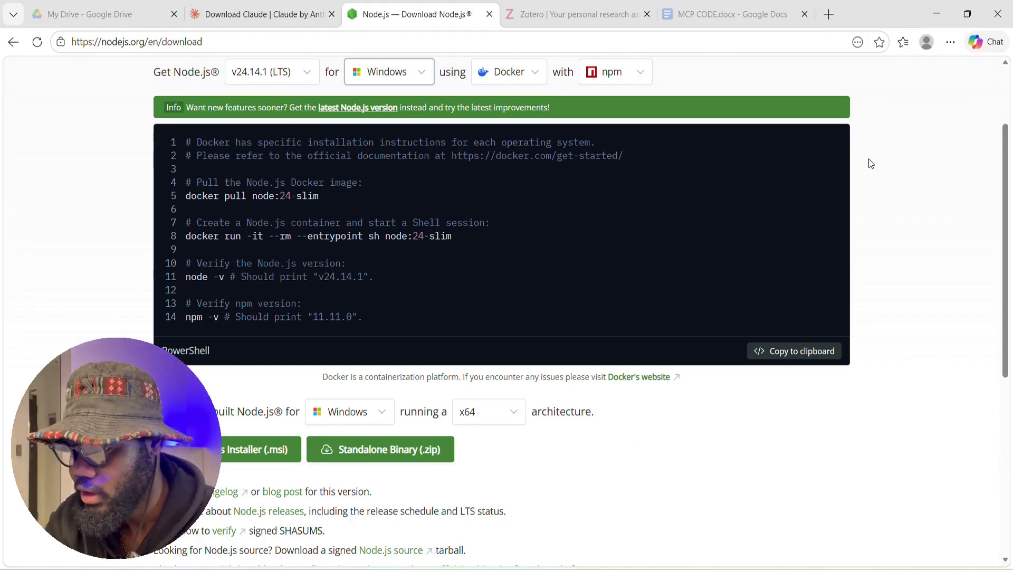
Step: Open the zotero.org website in a new browser tab
left_click(830, 15)
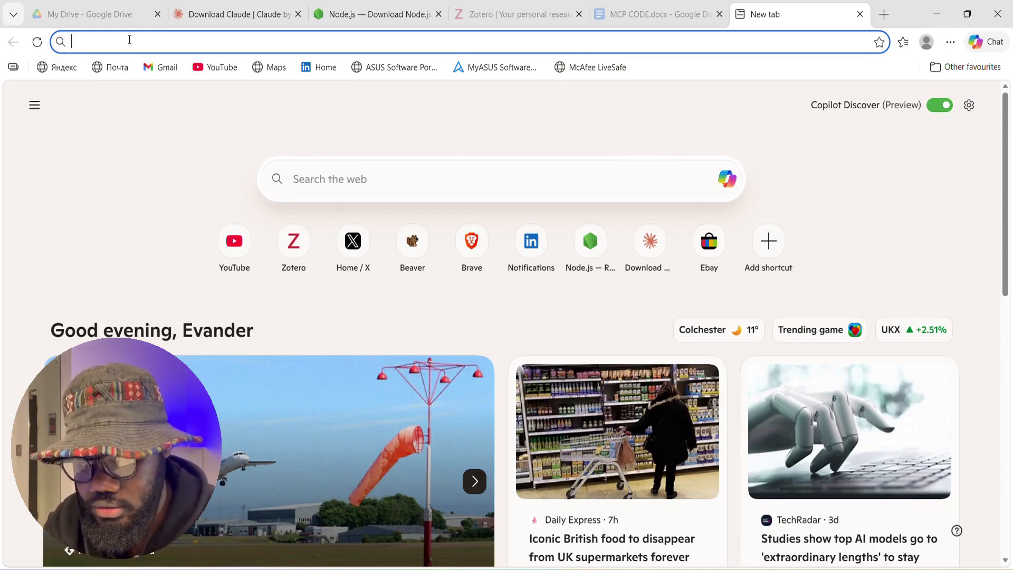
type("zoter")
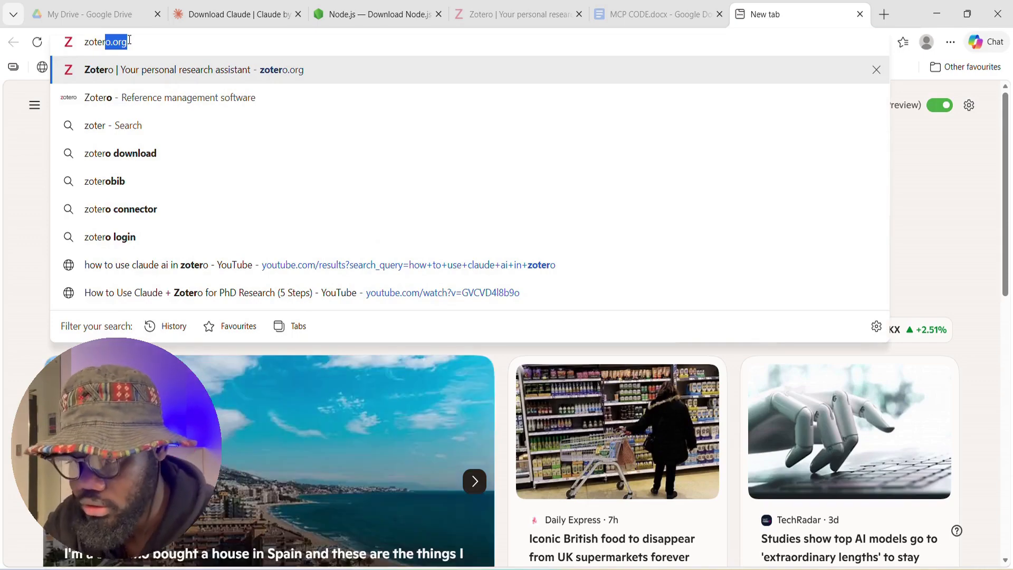
key("Return")
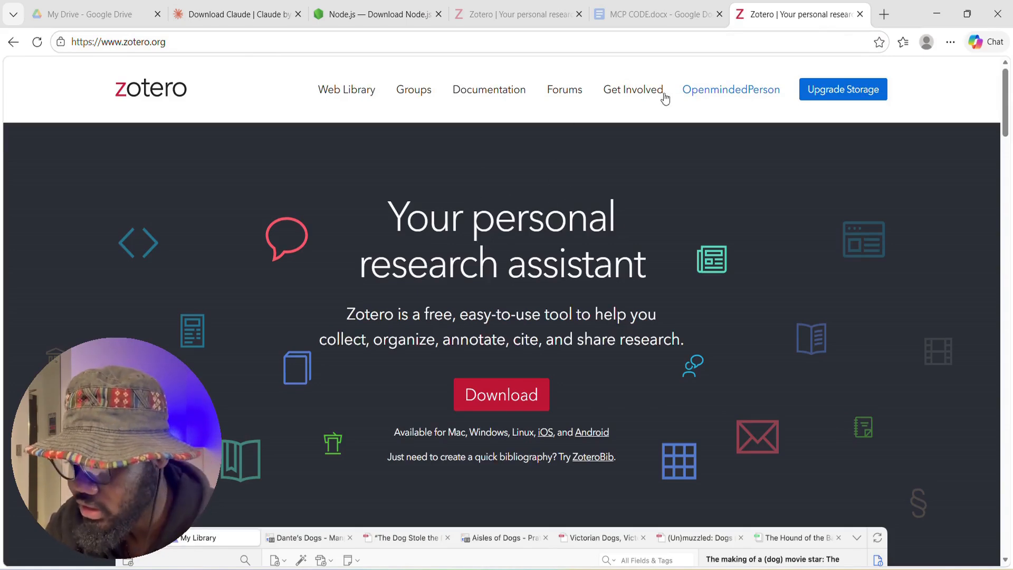
Step: Go to the Zotero account's security settings and find the Applications section with the API keys
left_click(732, 97)
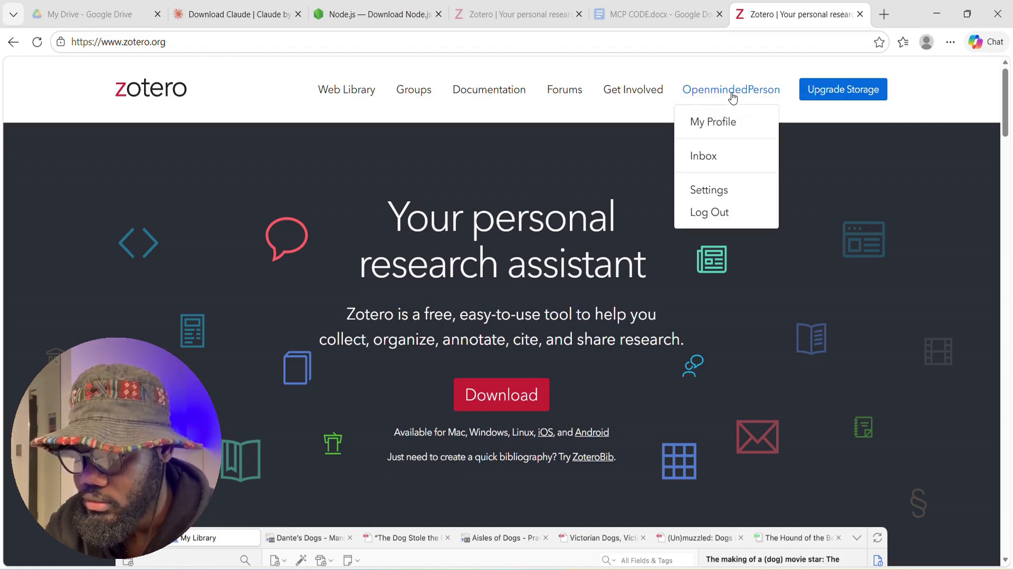
left_click(712, 196)
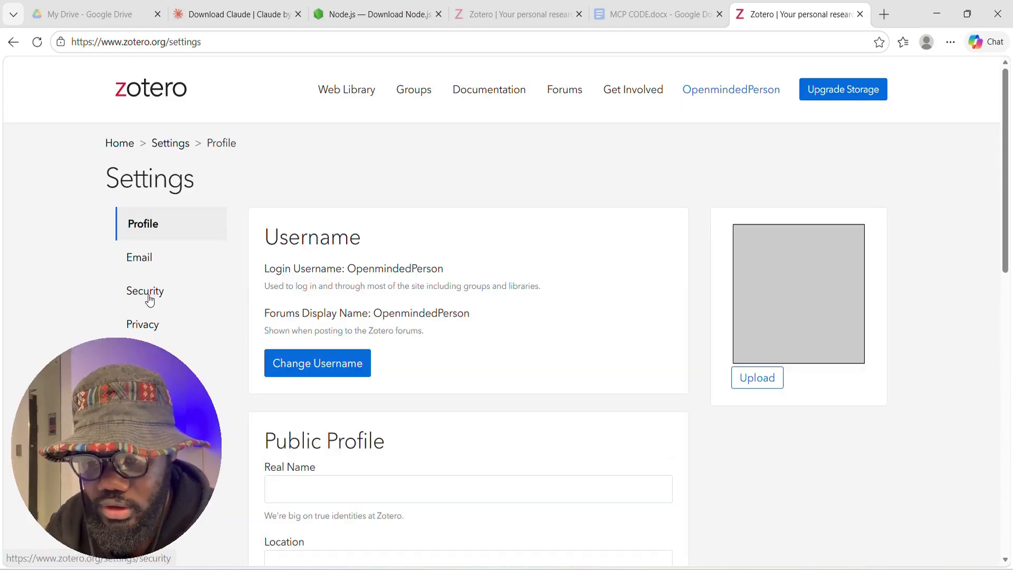
left_click(148, 294)
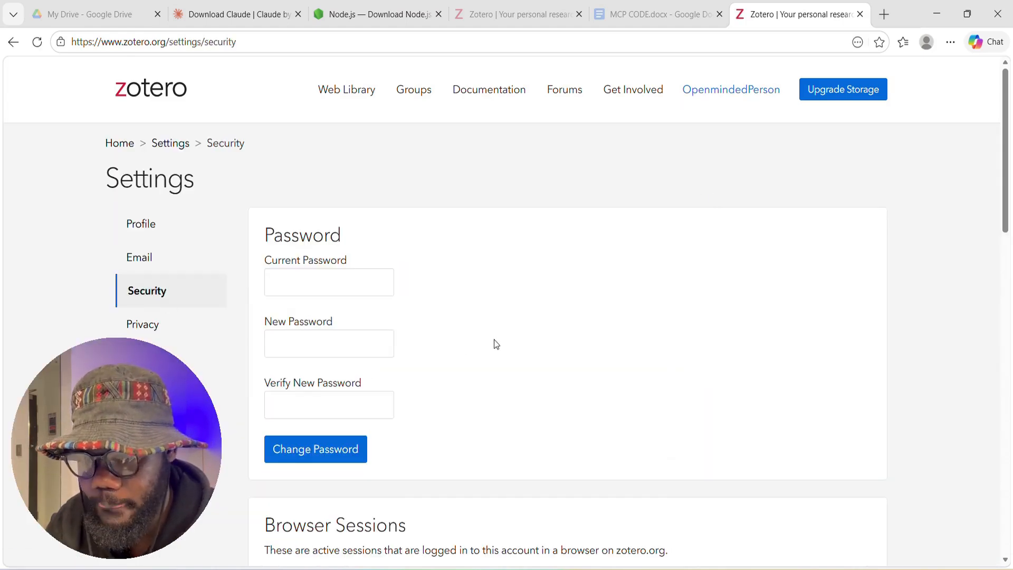
scroll(494, 340, "down", 4)
scroll(496, 343, "down", 6)
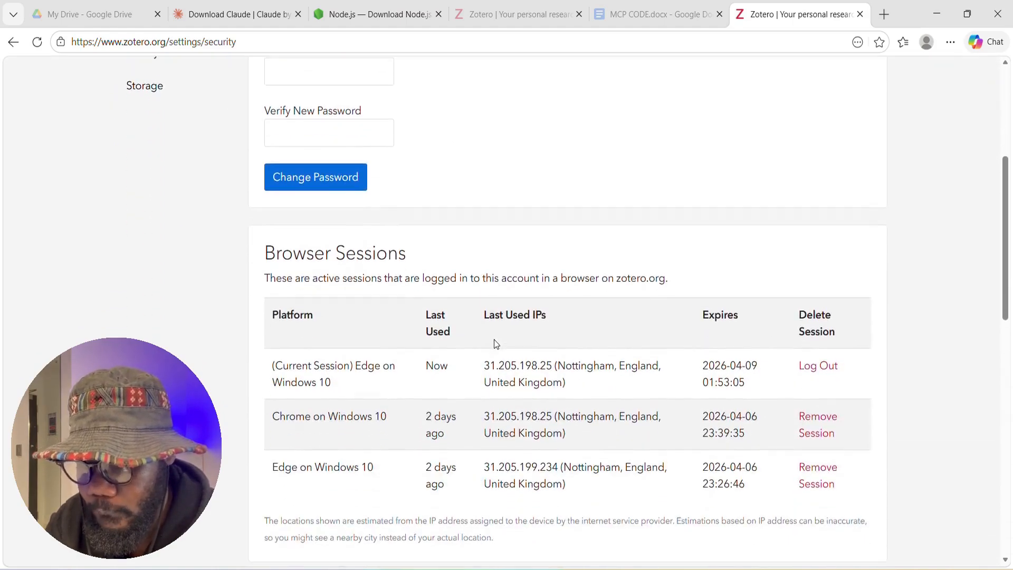
scroll(496, 344, "down", 4)
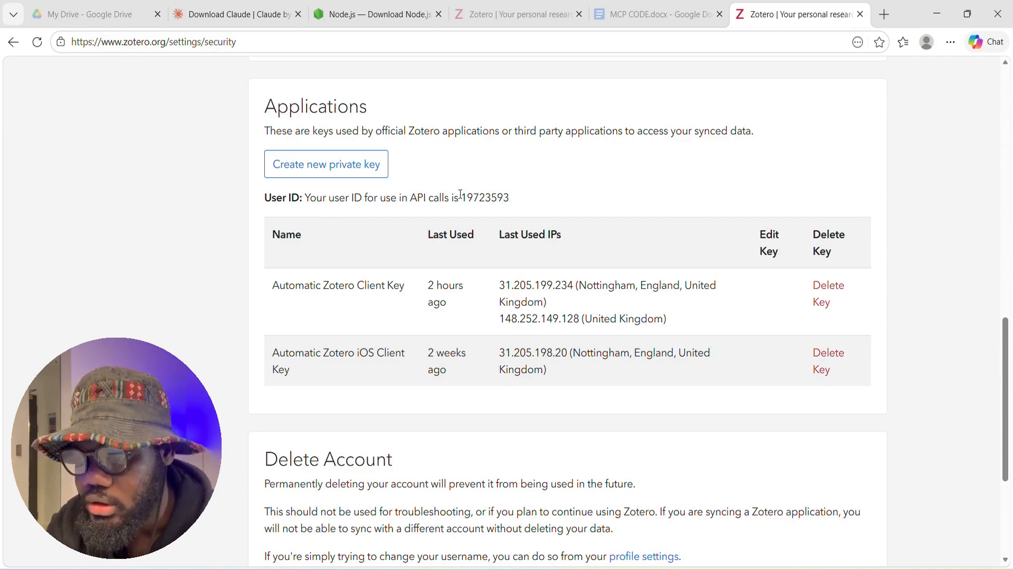
Step: Copy the account's user ID for API calls from the Applications section
left_click_drag(460, 195, 515, 203)
key("ctrl+c")
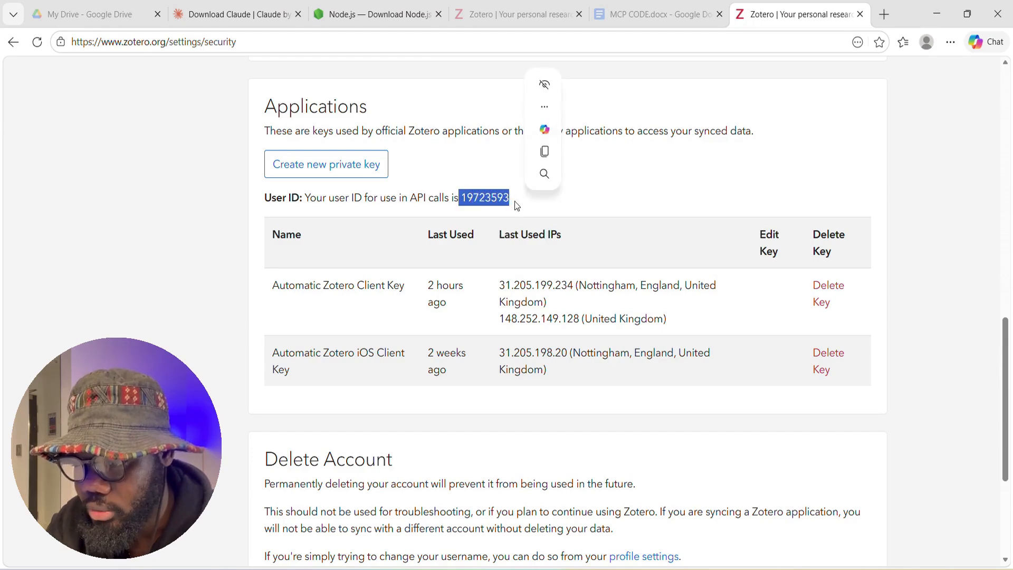
left_click(545, 152)
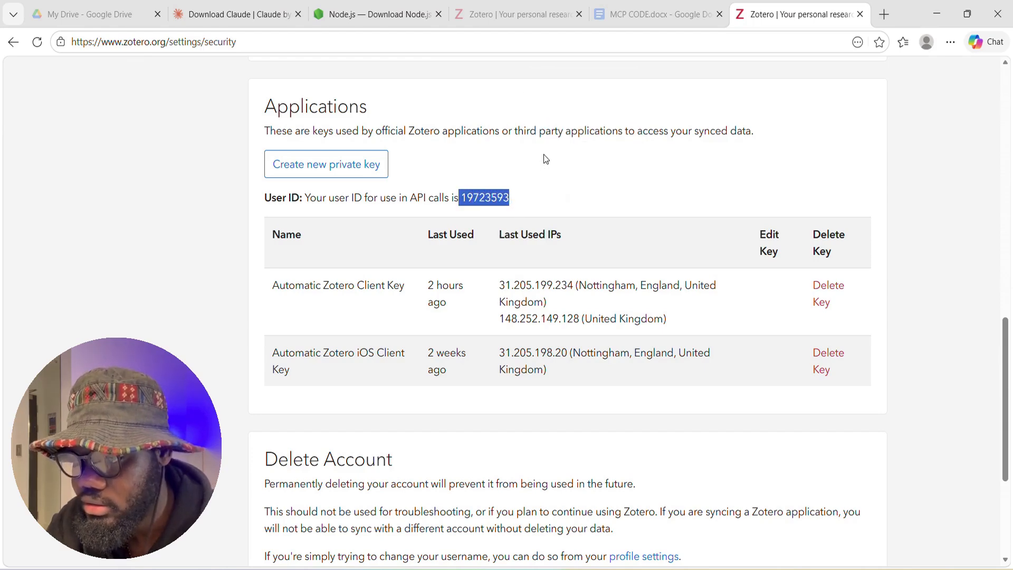
Step: In the MCP CODE.docx document, replace the YOUR_ZOTERO_USER_ID placeholder with the copied user ID, without a leading space
left_click(640, 16)
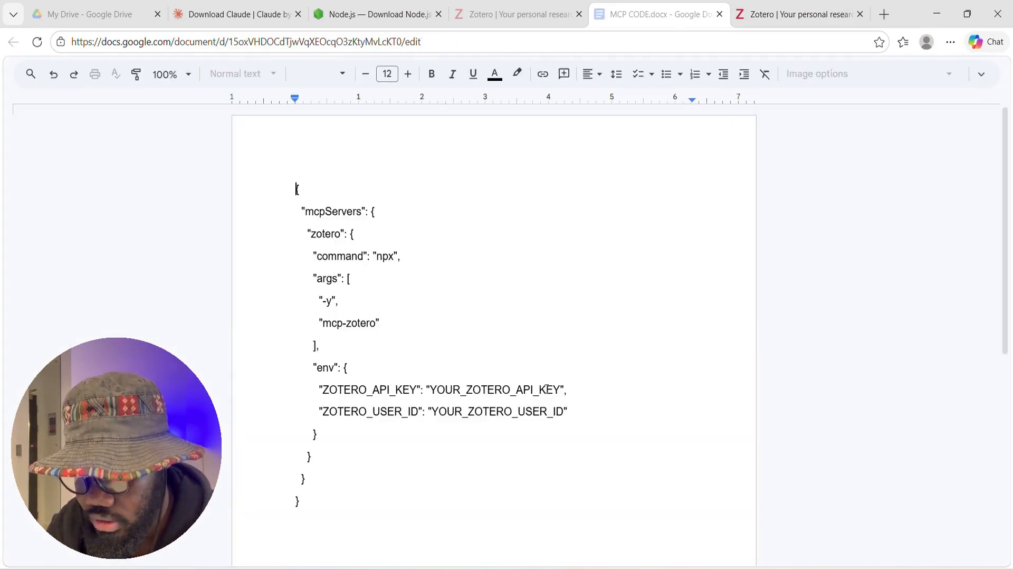
left_click(564, 412)
key("BackSpace")
key("BackSpace")
key("BackSpace")
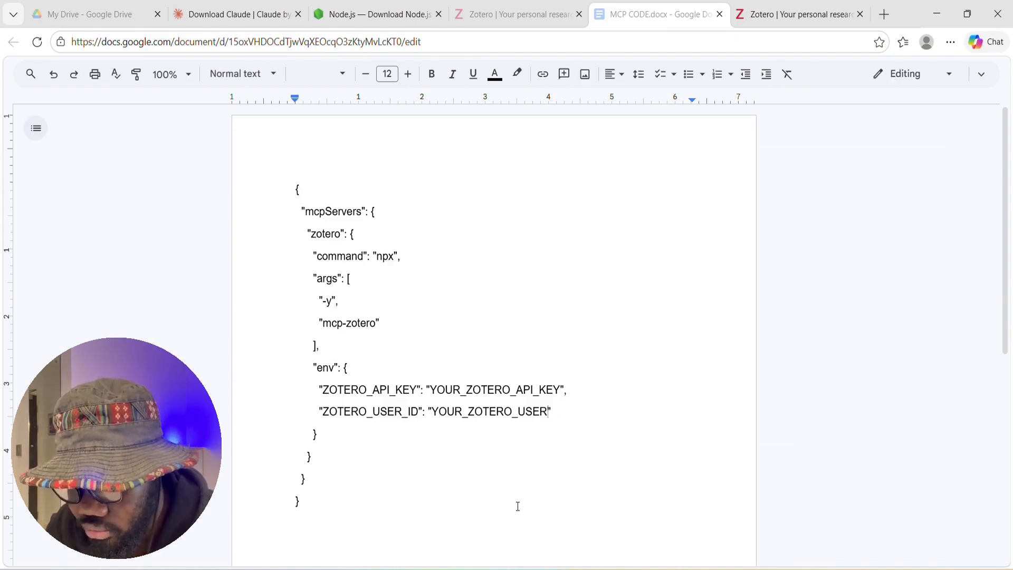
key("BackSpace")
key("BackSpace")
key("BackSpace")
key("BackSpace")
key("BackSpace")
key("BackSpace")
key("BackSpace")
key("BackSpace")
key("BackSpace")
key("BackSpace")
key("BackSpace")
key("BackSpace")
key("BackSpace")
key("BackSpace")
key("BackSpace")
key("BackSpace")
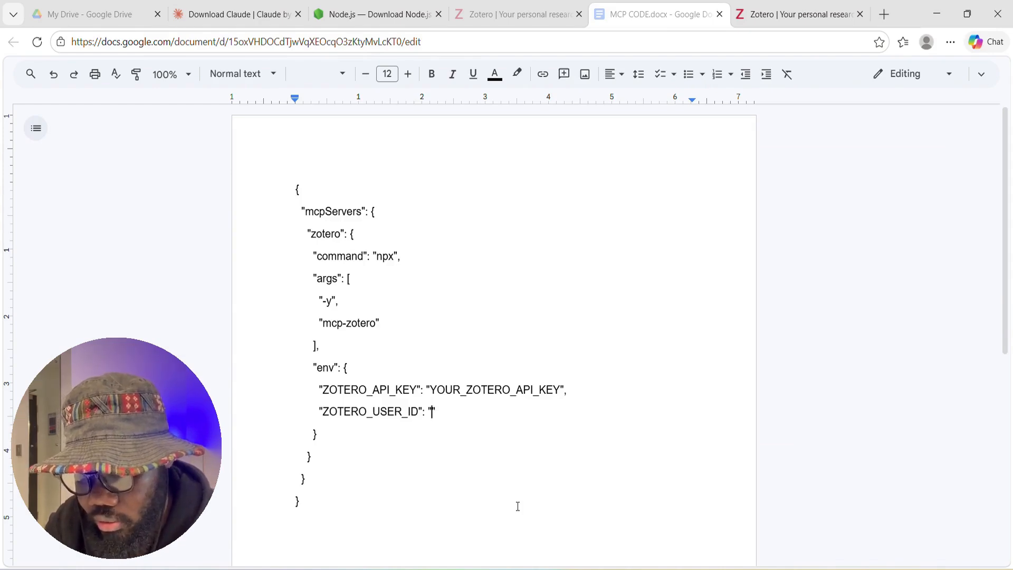
key("ctrl+v")
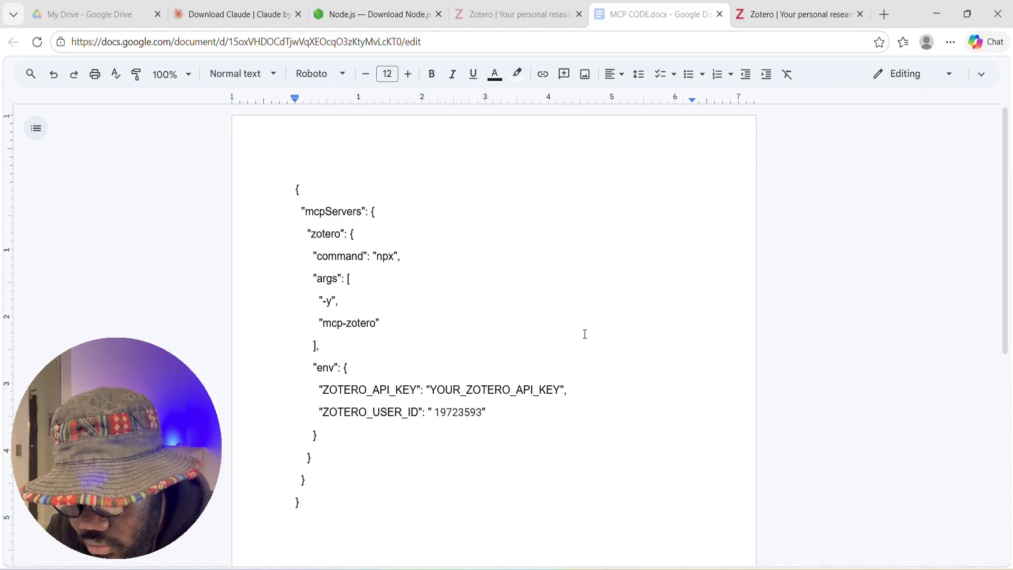
left_click(437, 413)
key("BackSpace")
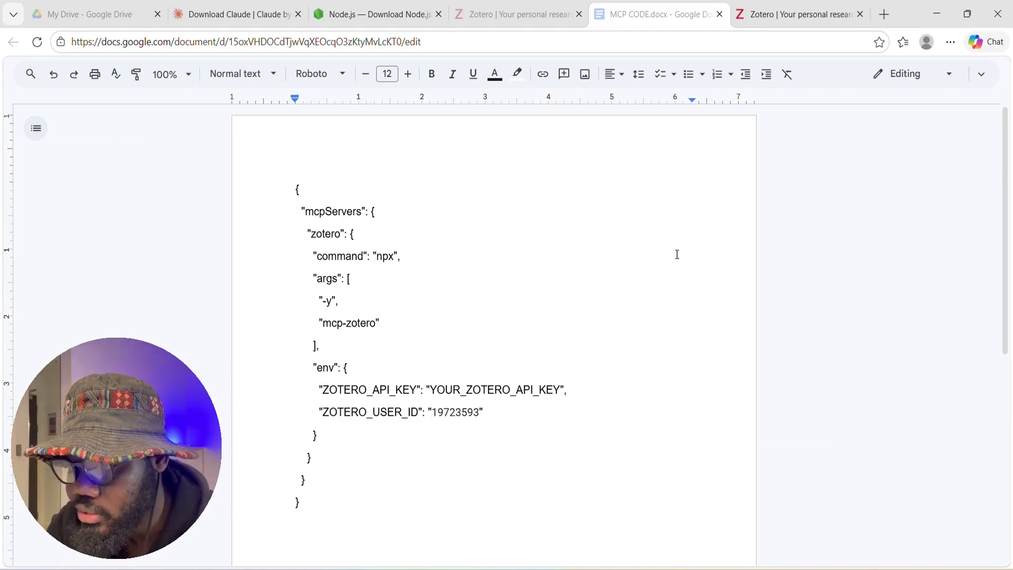
Step: Start creating a new private key in the Zotero account's security settings and name it MCP KEY
left_click(773, 18)
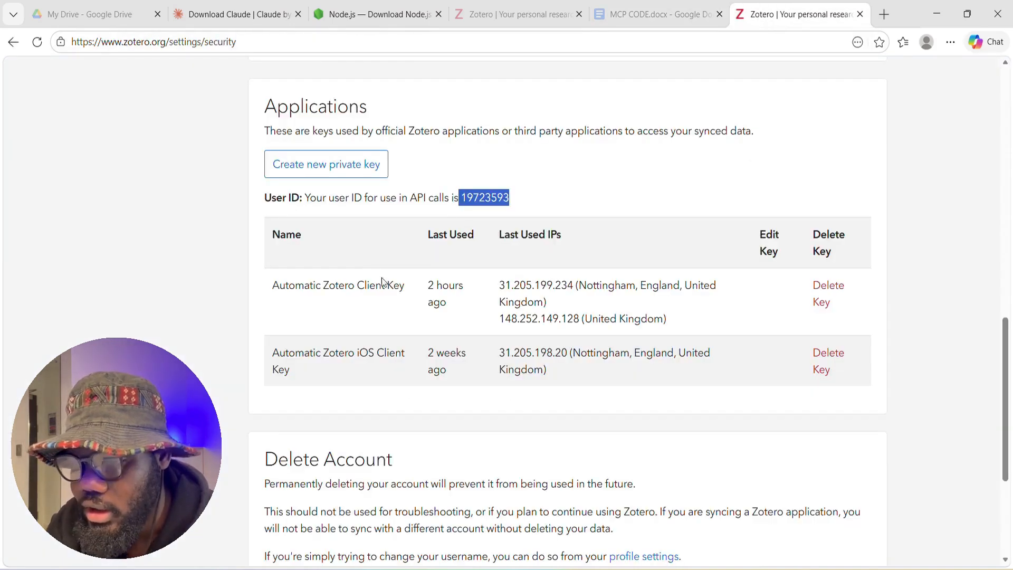
left_click(301, 169)
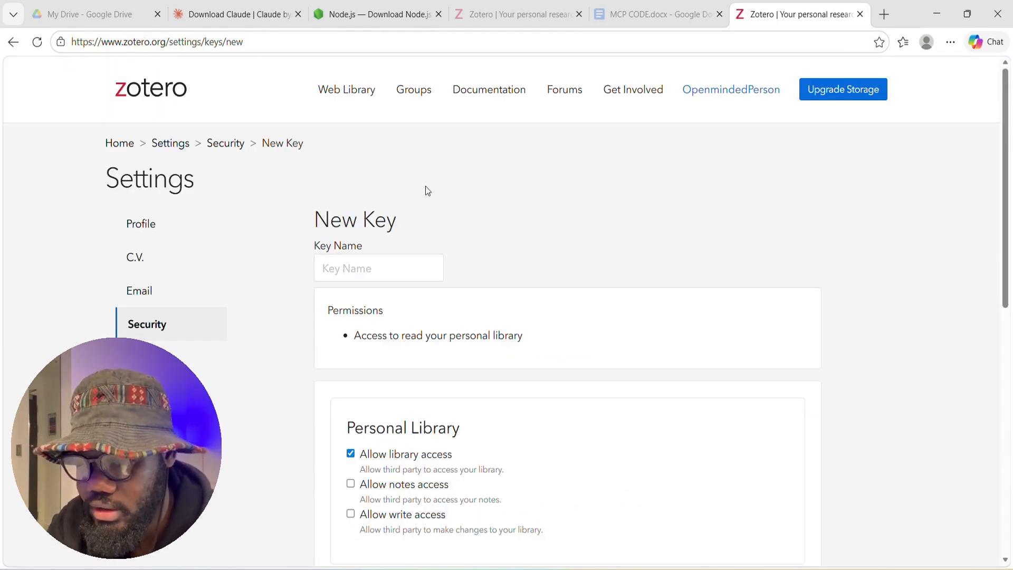
left_click(379, 267)
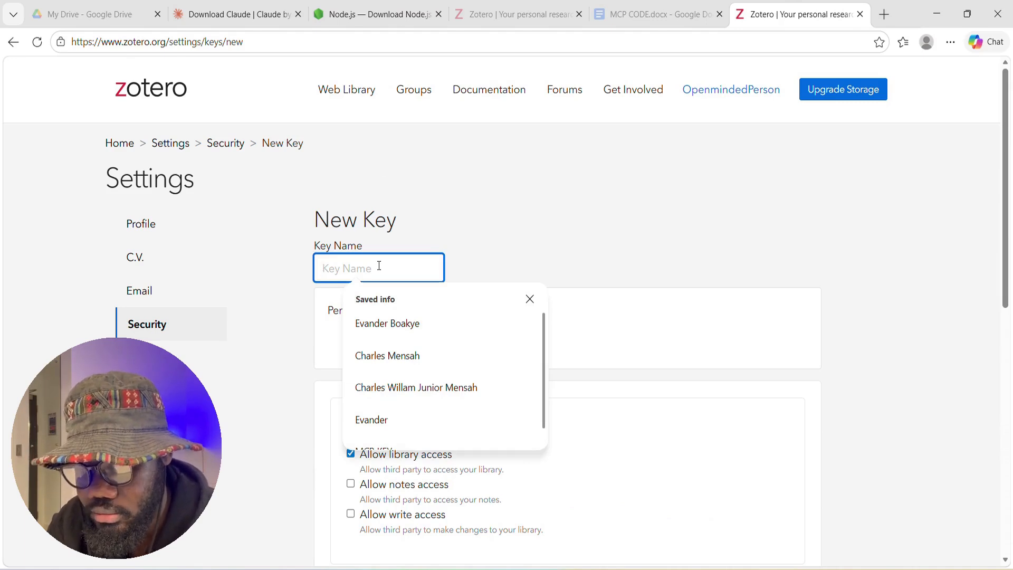
type("M")
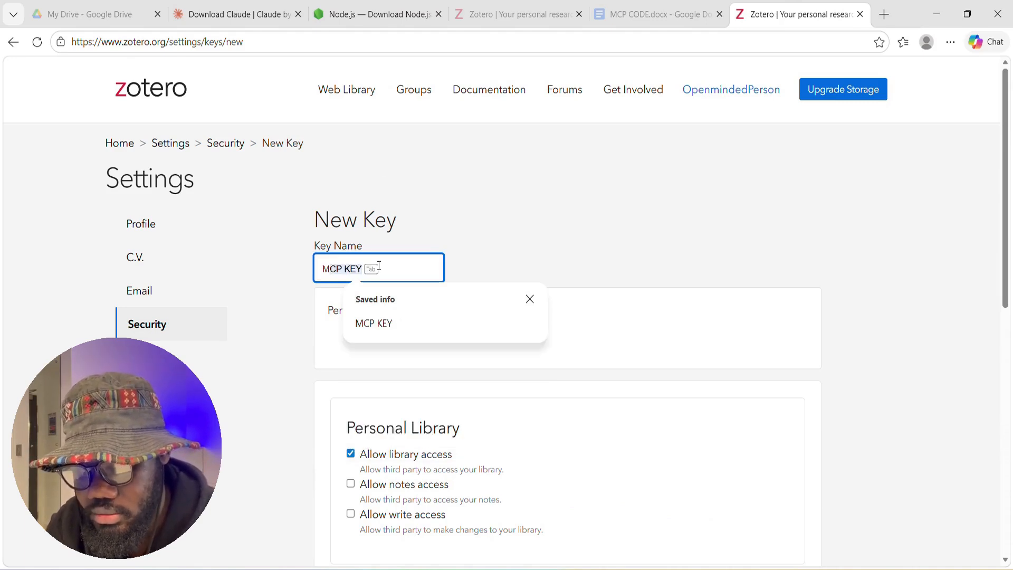
type("CP KEY")
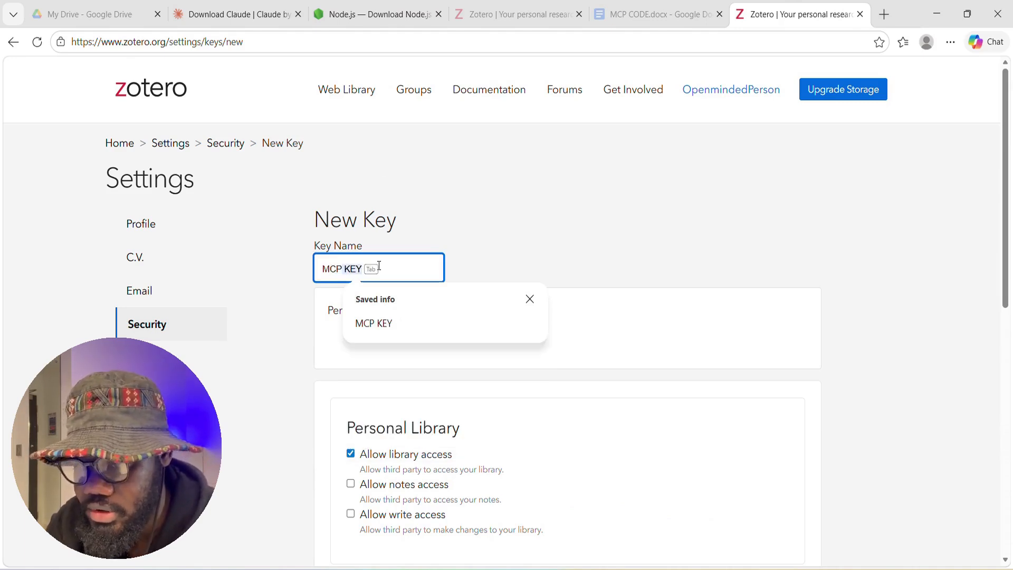
left_click(390, 327)
Step: Allow notes and write access to the personal library, set the default permissions for all groups to Read/Write, and save the key
scroll(550, 252, "down", 4)
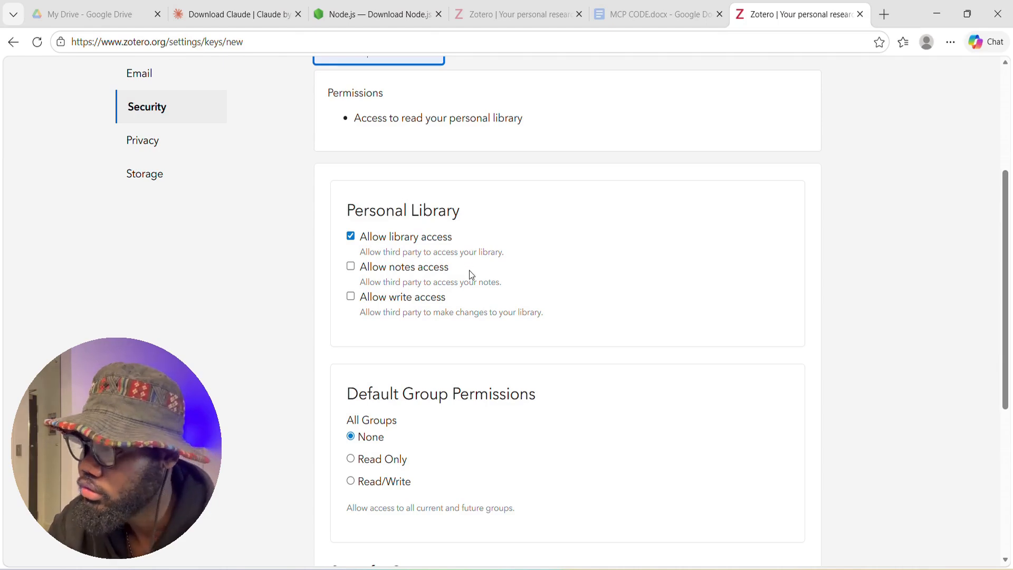
left_click(352, 268)
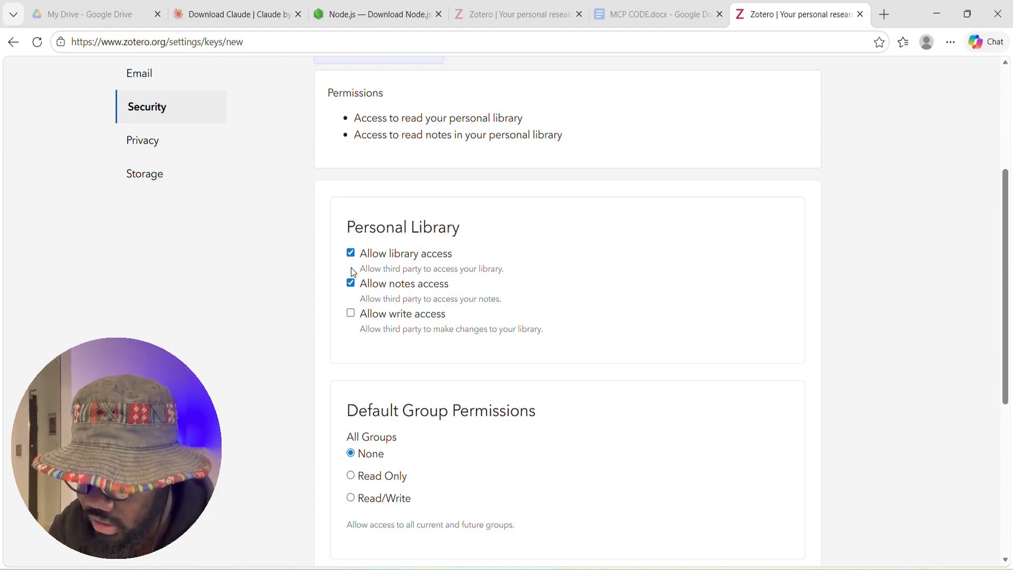
left_click(352, 315)
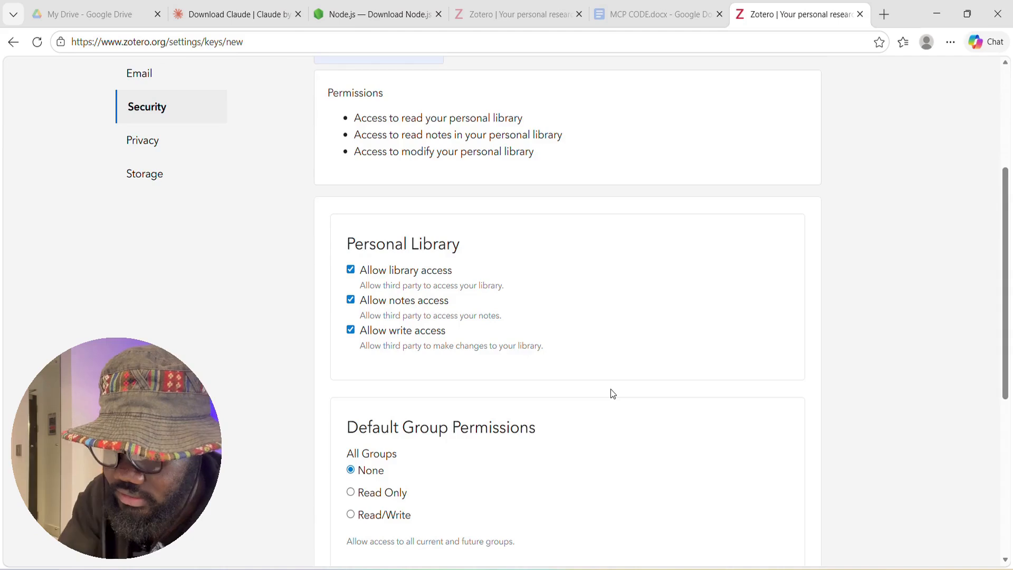
scroll(610, 394, "down", 2)
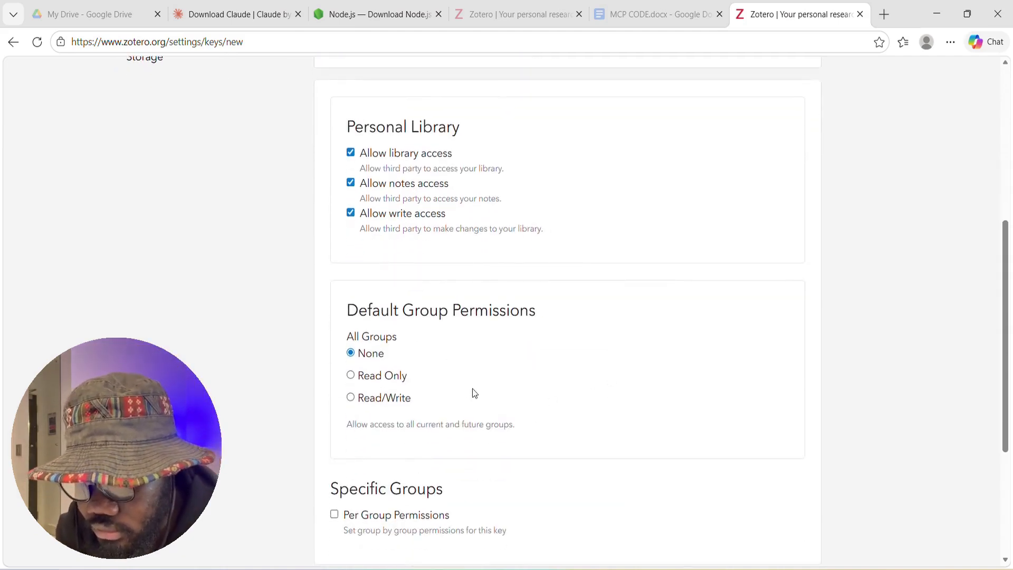
left_click(351, 397)
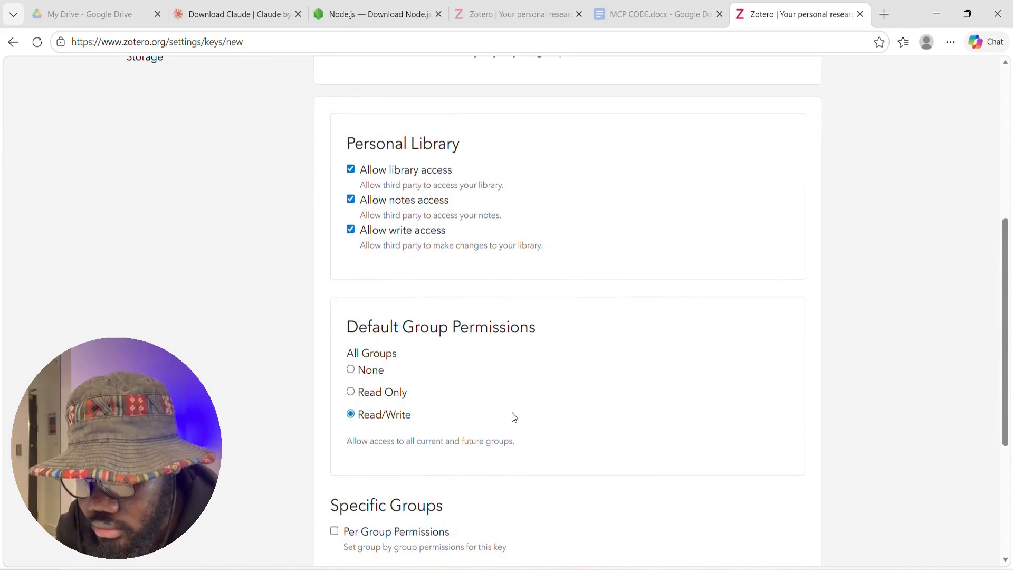
scroll(512, 412, "down", 3)
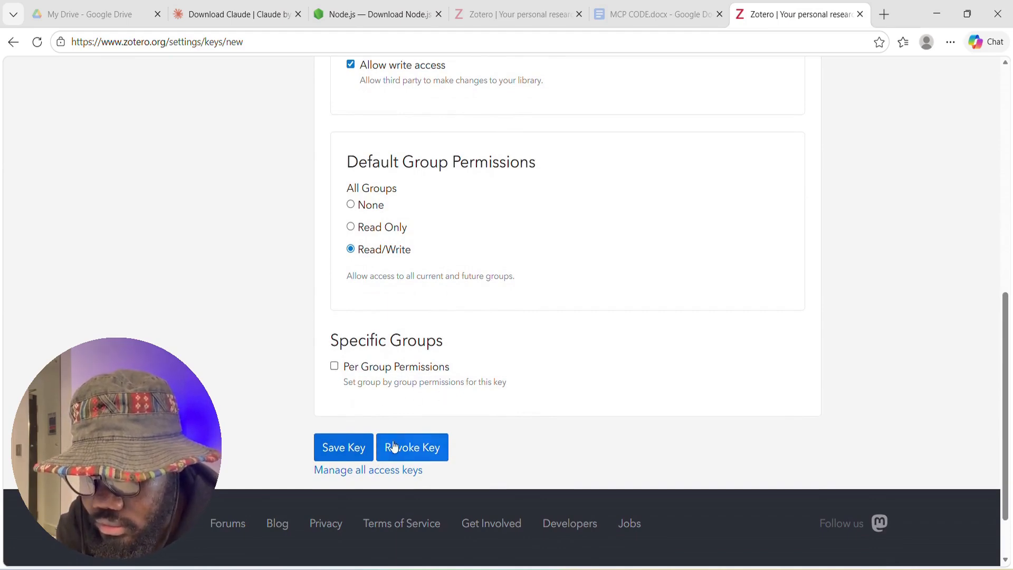
left_click(341, 449)
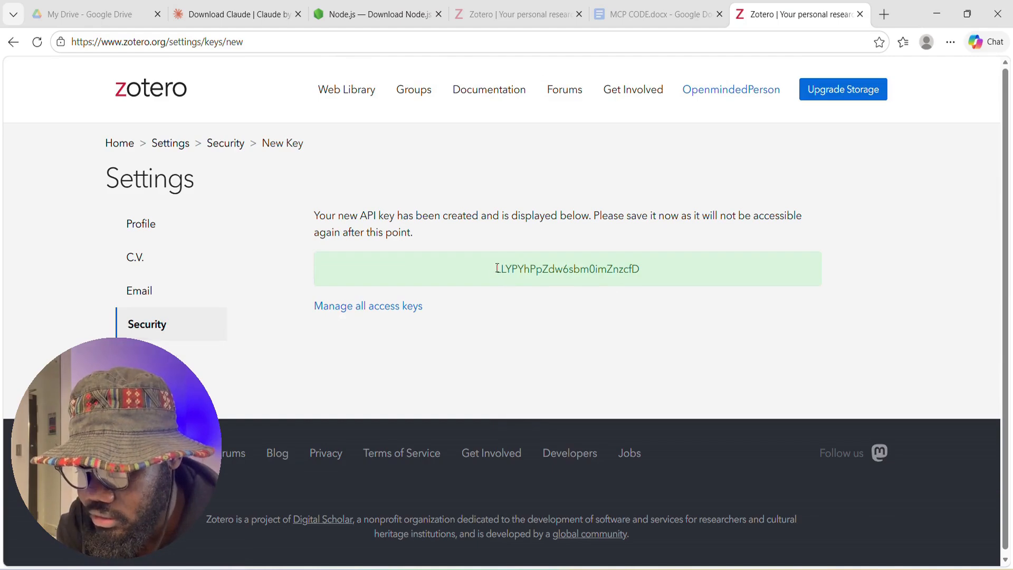
Step: Copy the newly created API key and paste it over the YOUR_ZOTERO_API_KEY placeholder in the MCP CODE.docx document
left_click_drag(496, 268, 636, 264)
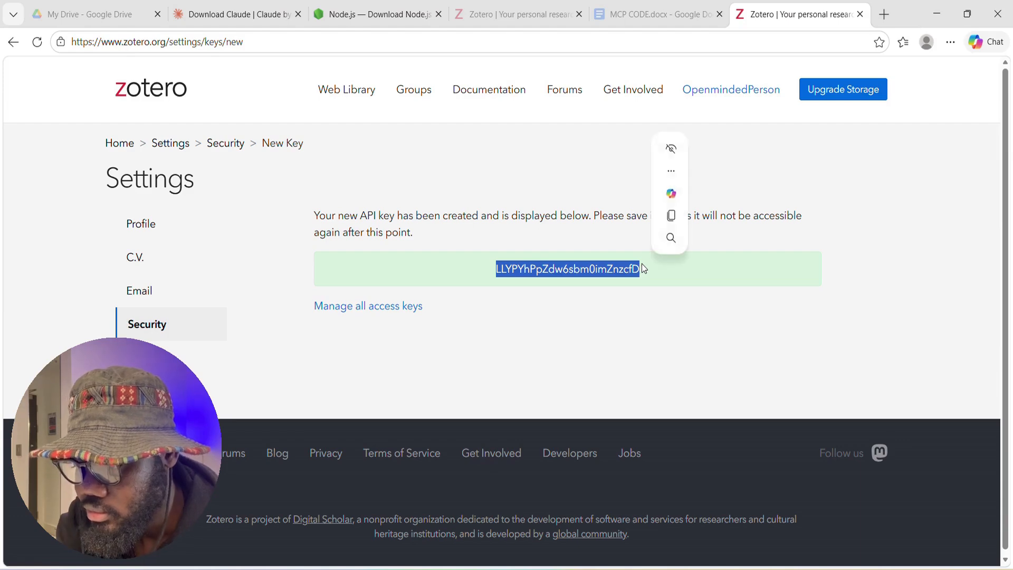
left_click(674, 217)
left_click(637, 15)
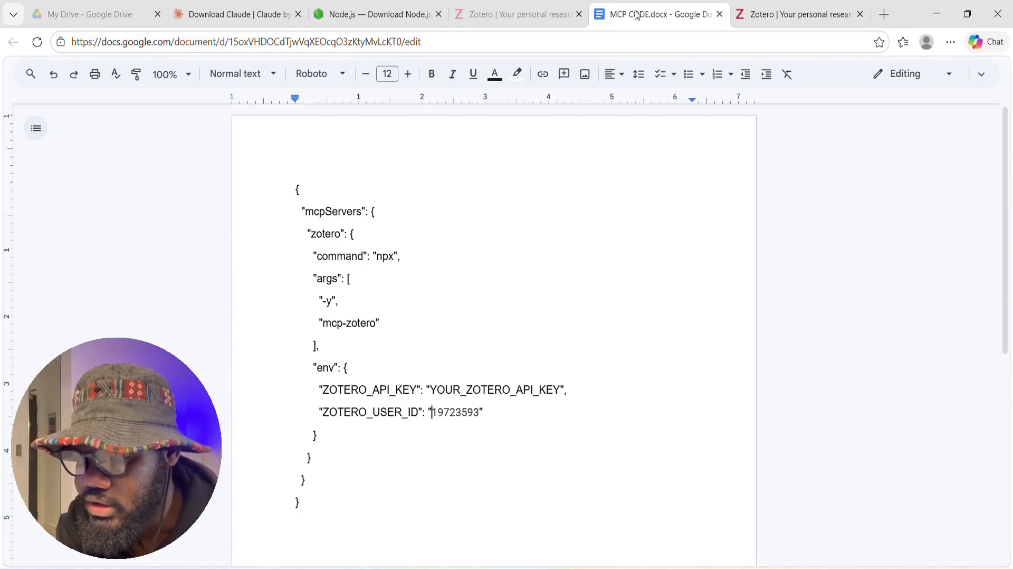
left_click(560, 390)
key("BackSpace")
key("BackSpace")
key("BackSpace")
key("BackSpace")
key("BackSpace")
key("BackSpace")
key("BackSpace")
key("BackSpace")
key("BackSpace")
key("BackSpace")
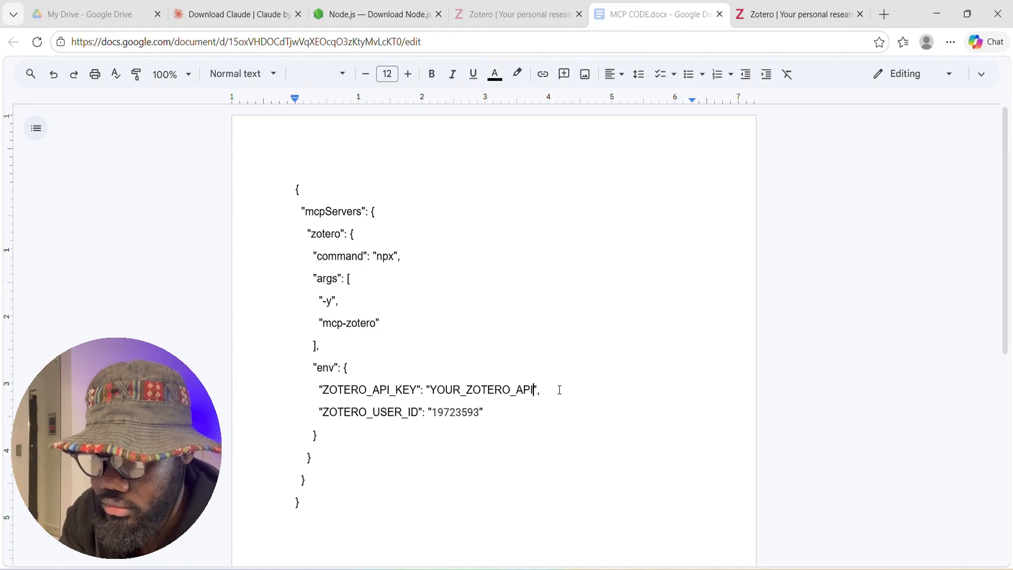
key("BackSpace")
key("BackSpace")
key("BackSpace")
key("BackSpace")
key("BackSpace")
key("BackSpace")
key("BackSpace")
key("BackSpace")
key("BackSpace")
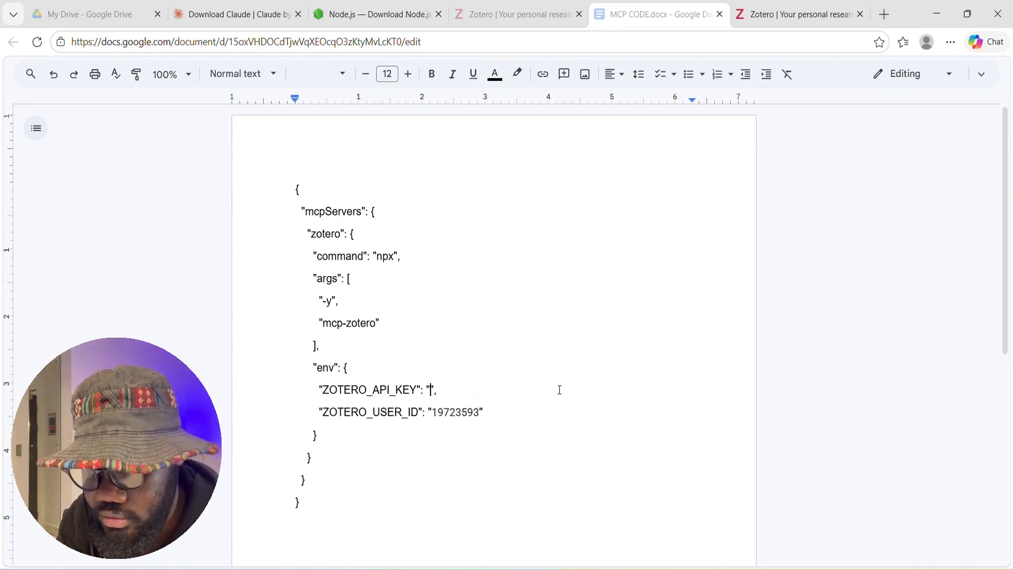
key("ctrl+v")
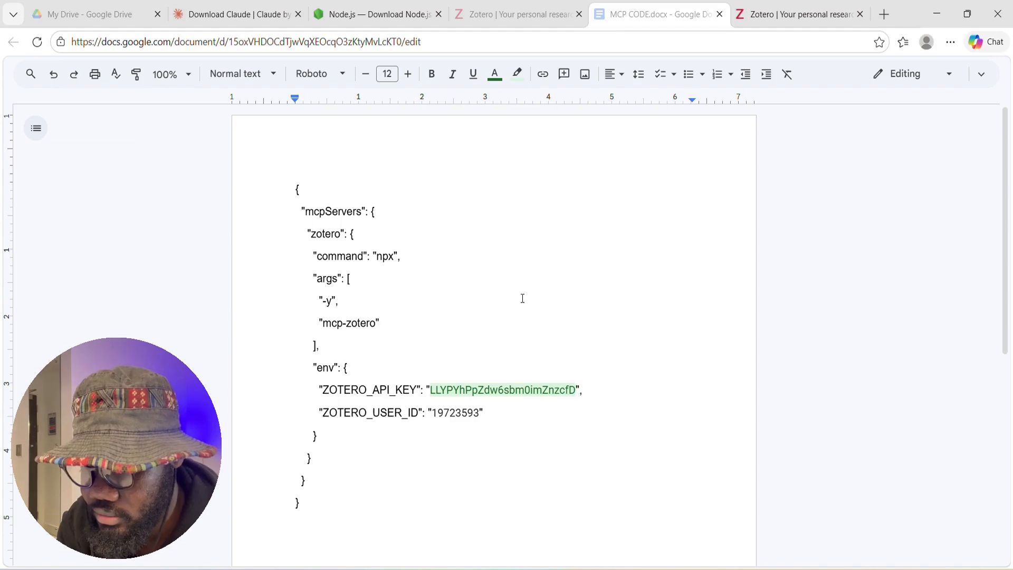
left_click(534, 432)
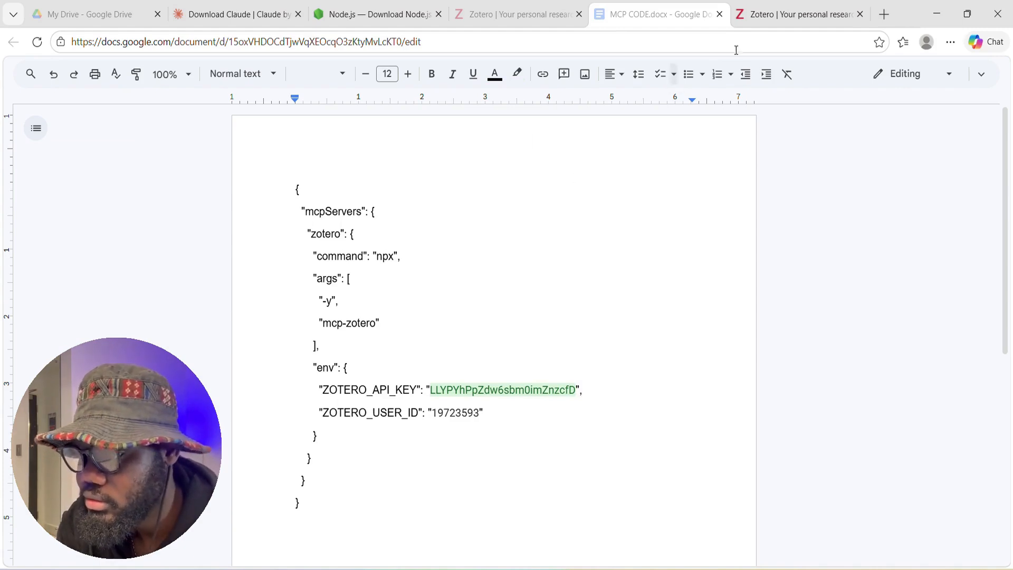
Step: Switch to the Claude desktop app and go back from its settings to the new chat screen
left_click(774, 17)
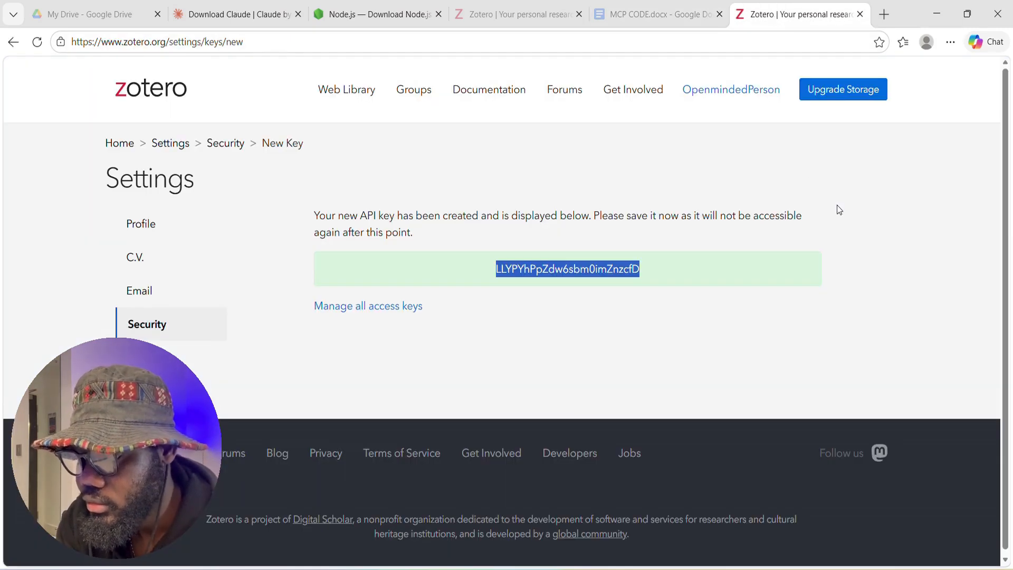
left_click(885, 224)
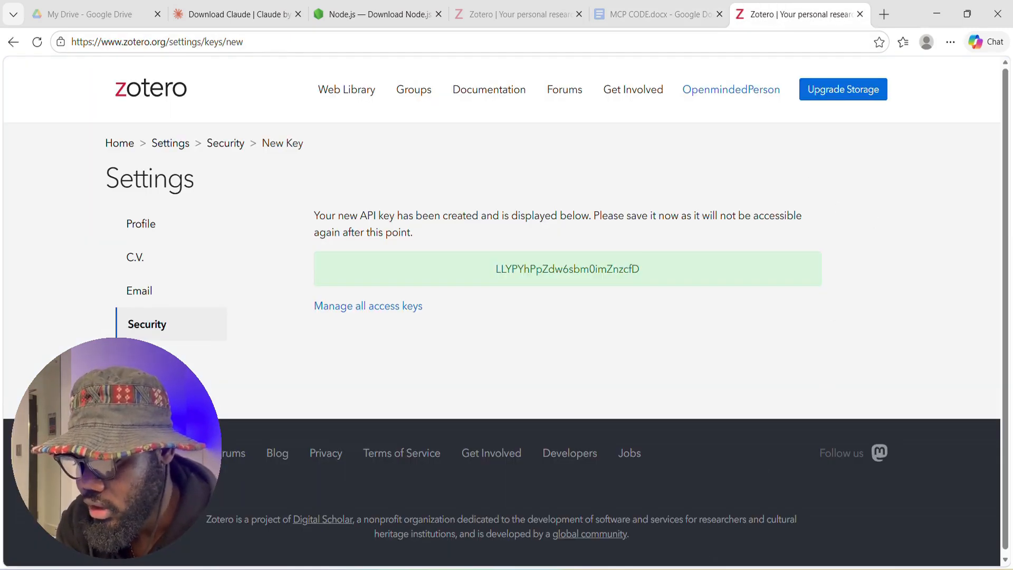
left_click(710, 552)
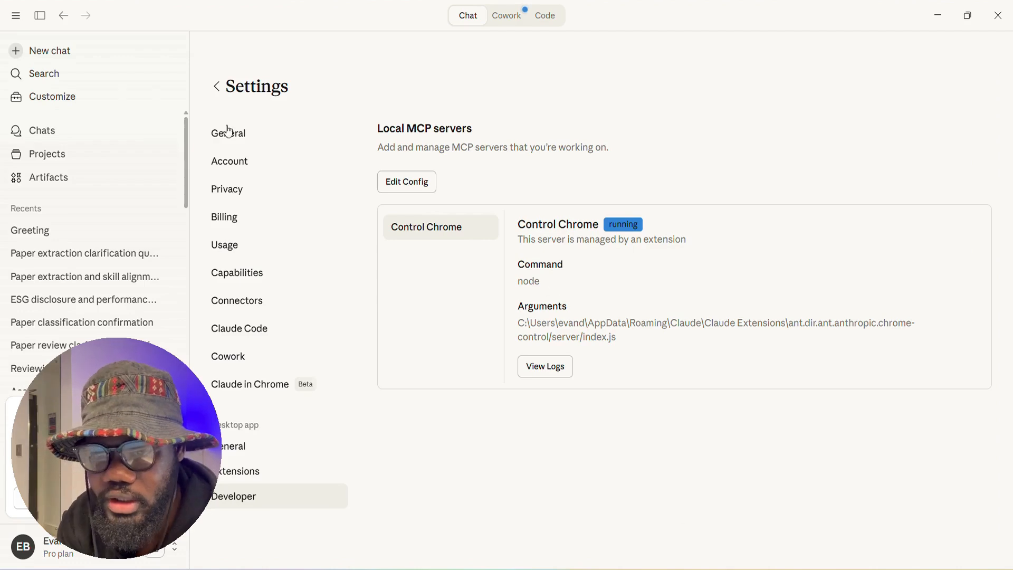
left_click(63, 20)
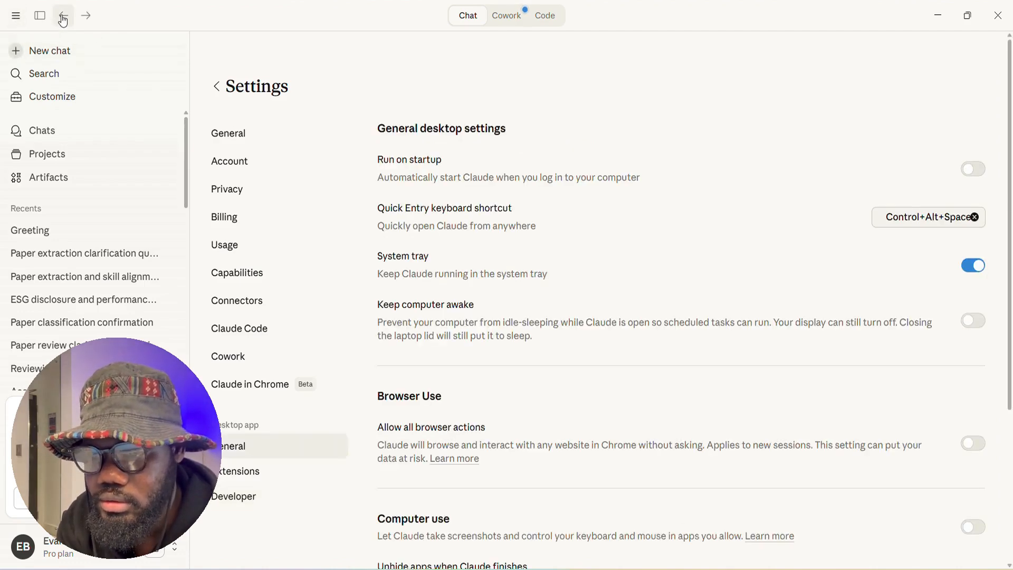
left_click(64, 20)
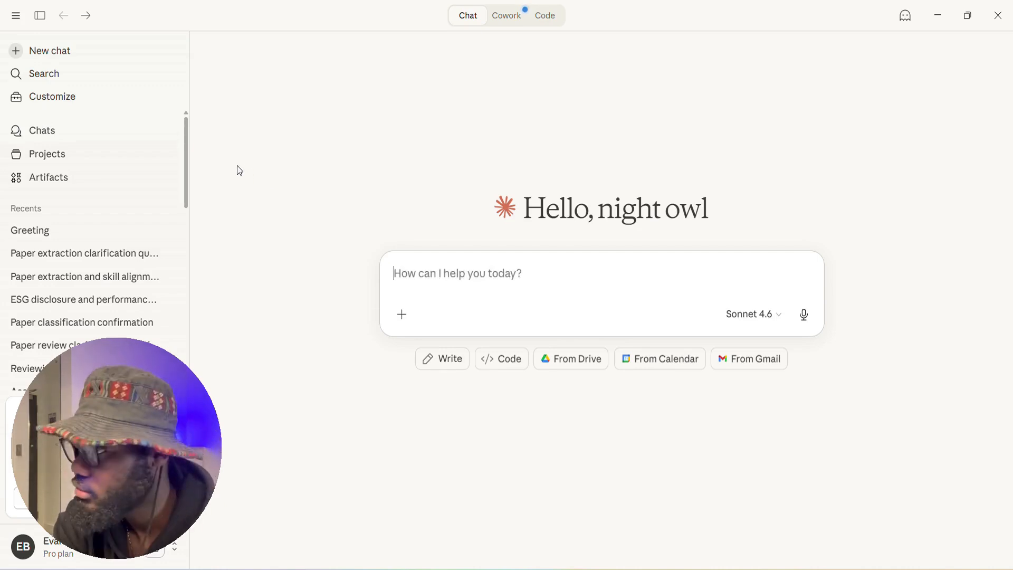
Step: Open Claude's settings and go to the Developer section for local MCP servers
left_click(12, 21)
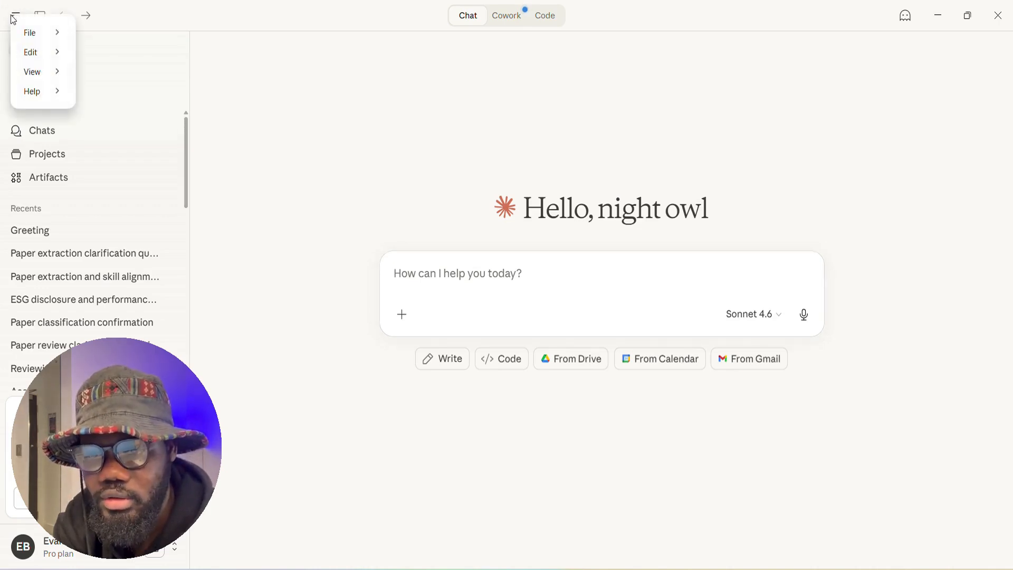
mouse_move(52, 79)
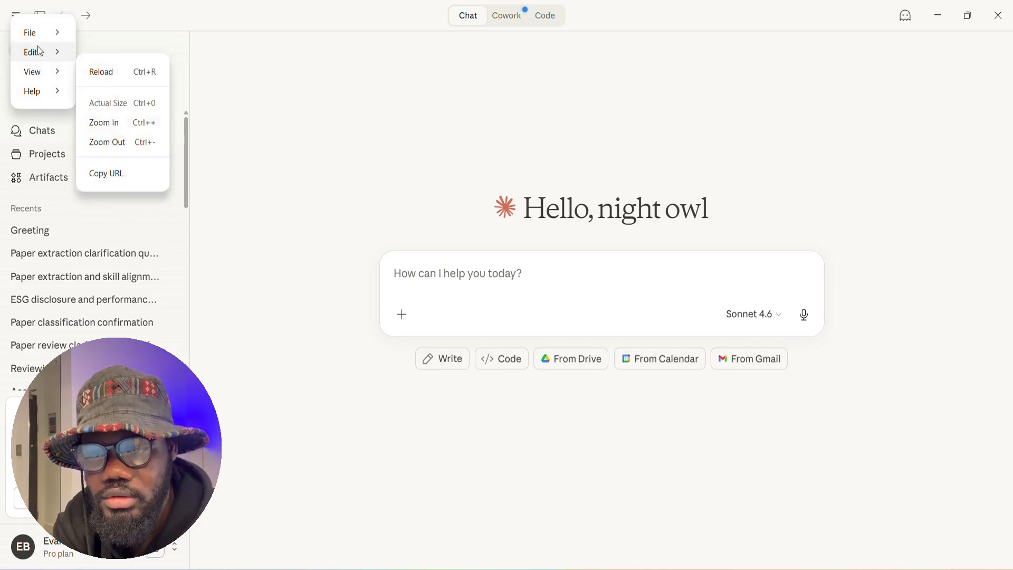
mouse_move(55, 33)
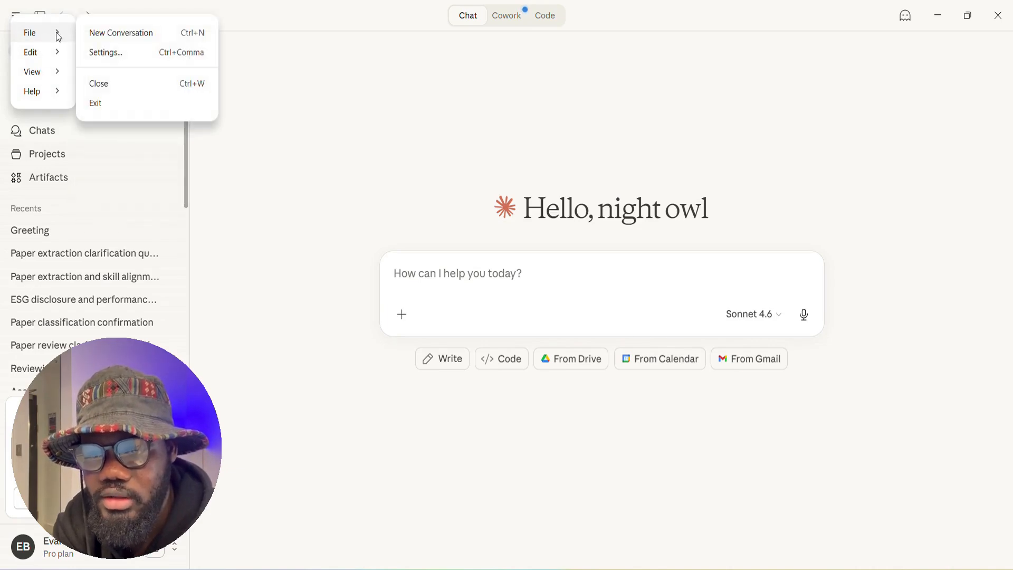
left_click(104, 54)
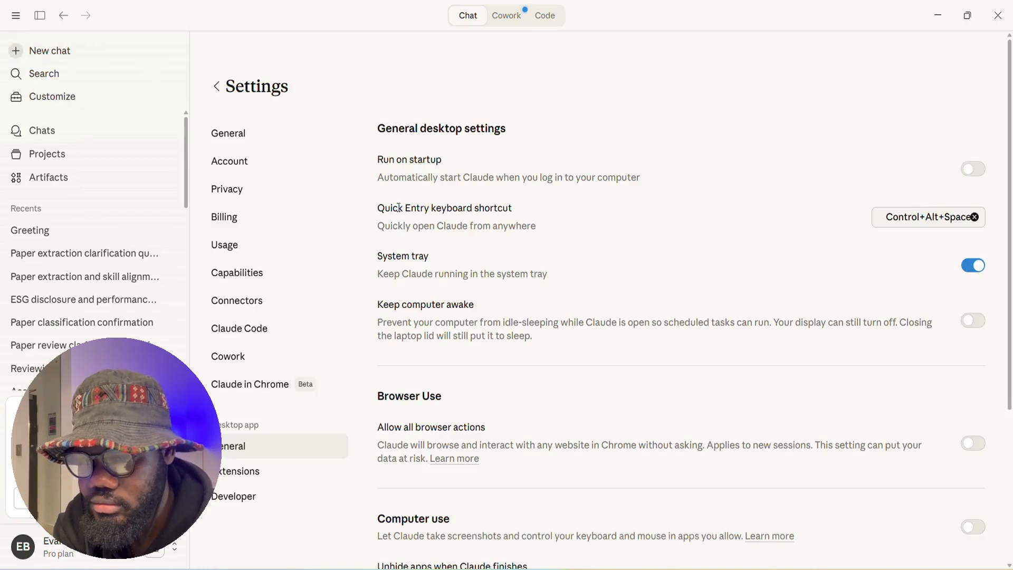
scroll(397, 308, "down", 2)
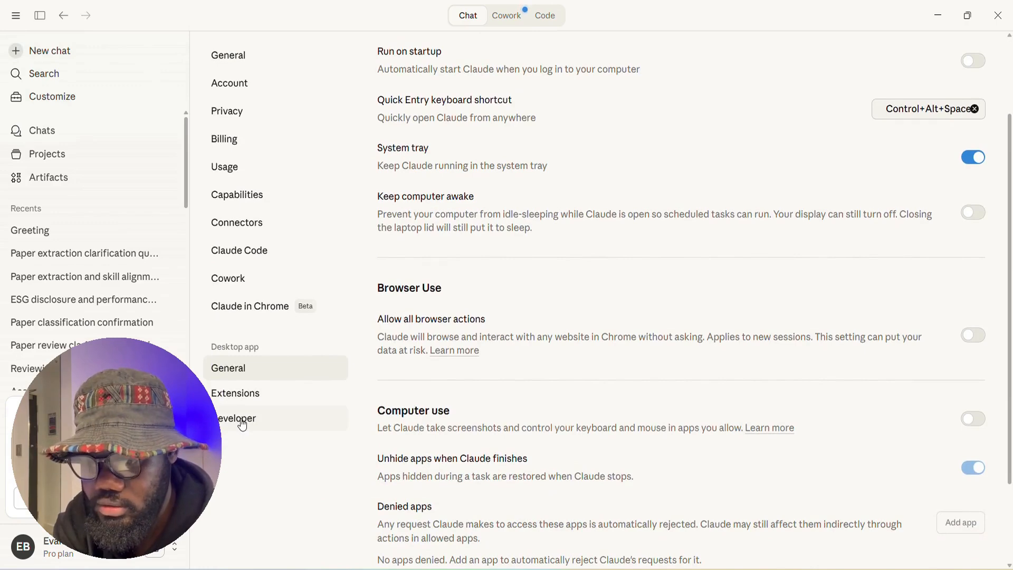
left_click(242, 422)
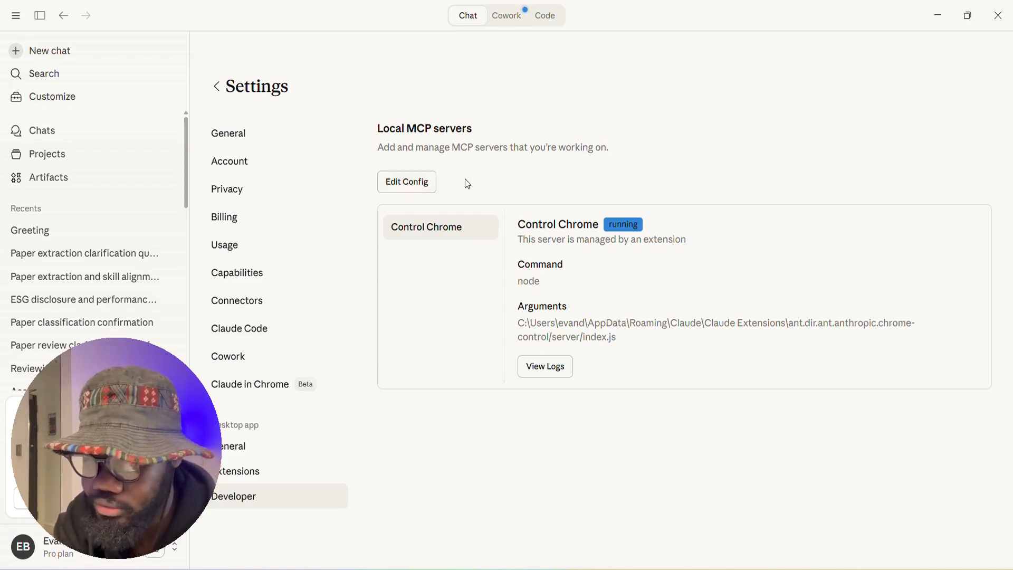
Step: Open the local MCP server configuration for editing, opening claude_desktop_config.json in Notepad just once
left_click(397, 185)
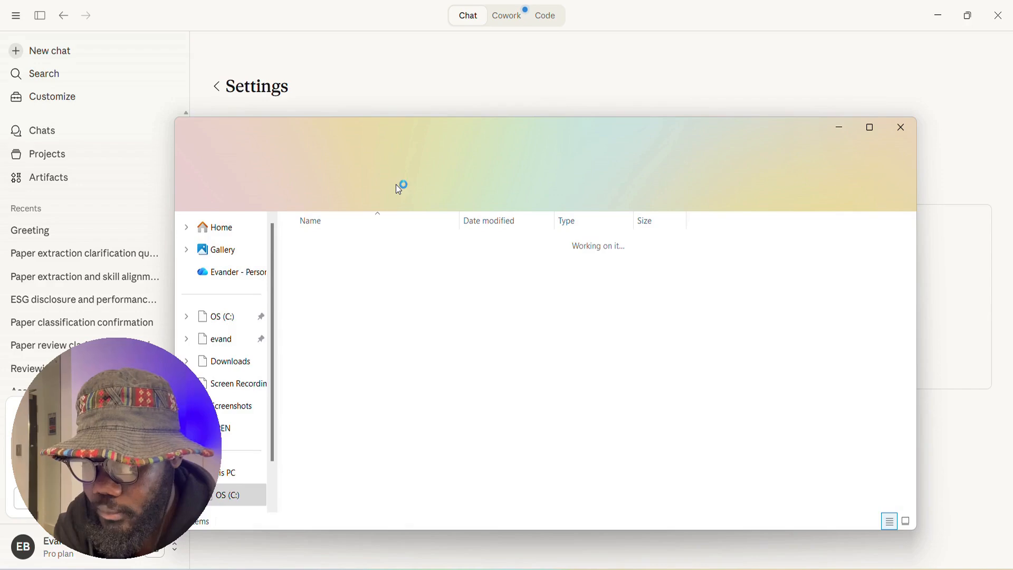
scroll(416, 359, "down", 1)
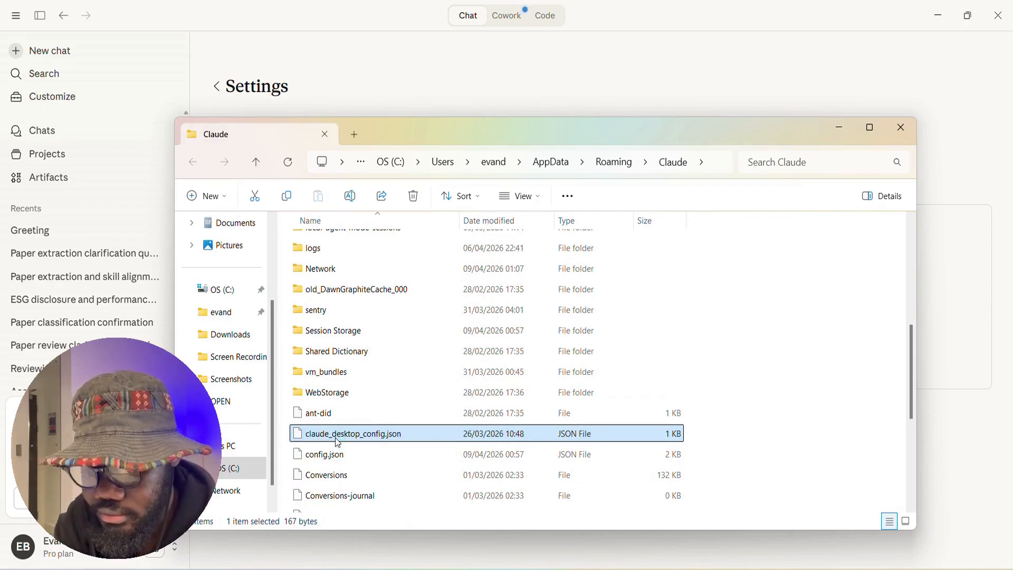
double_click(338, 442)
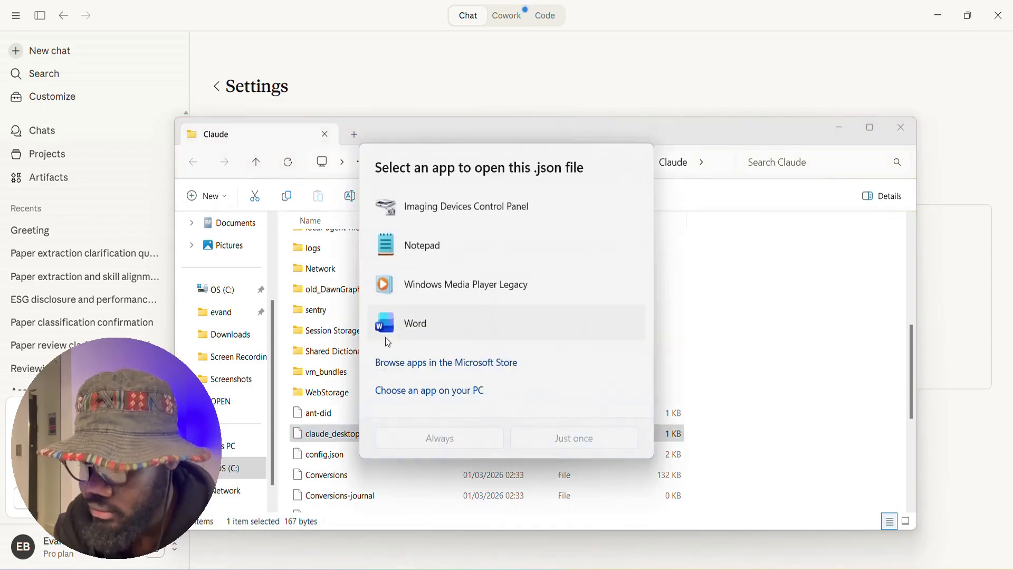
left_click(417, 330)
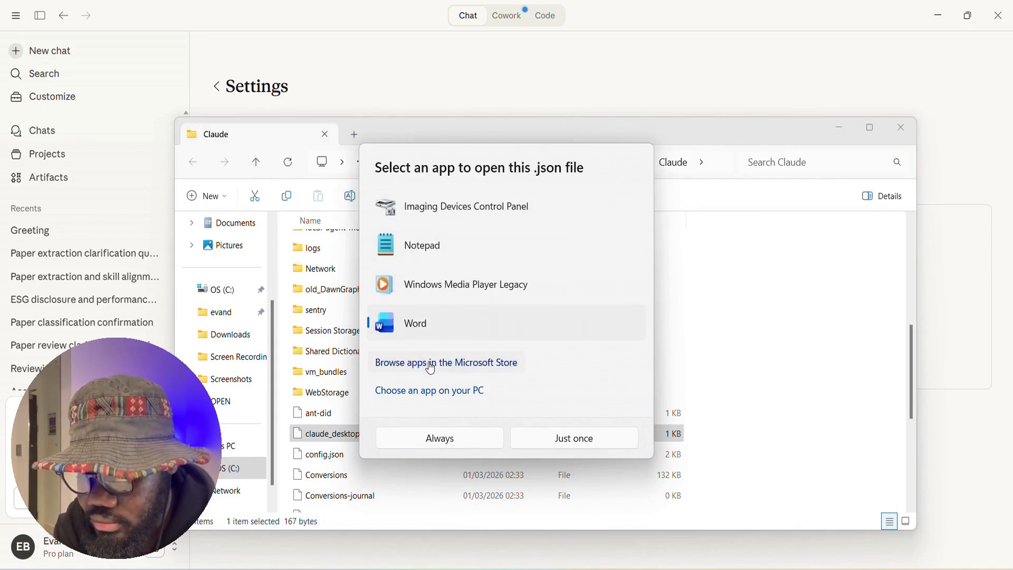
left_click(409, 248)
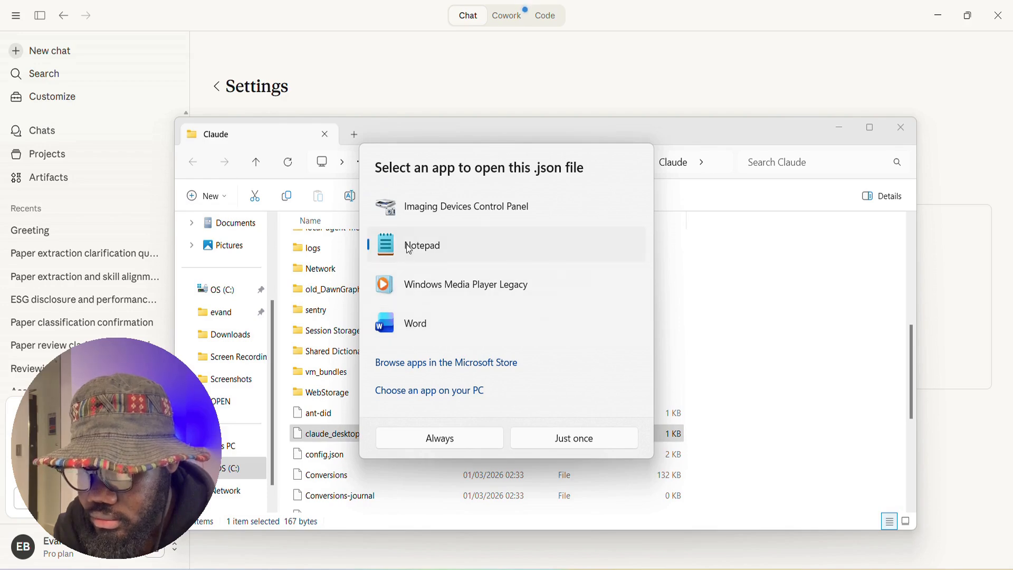
left_click(563, 442)
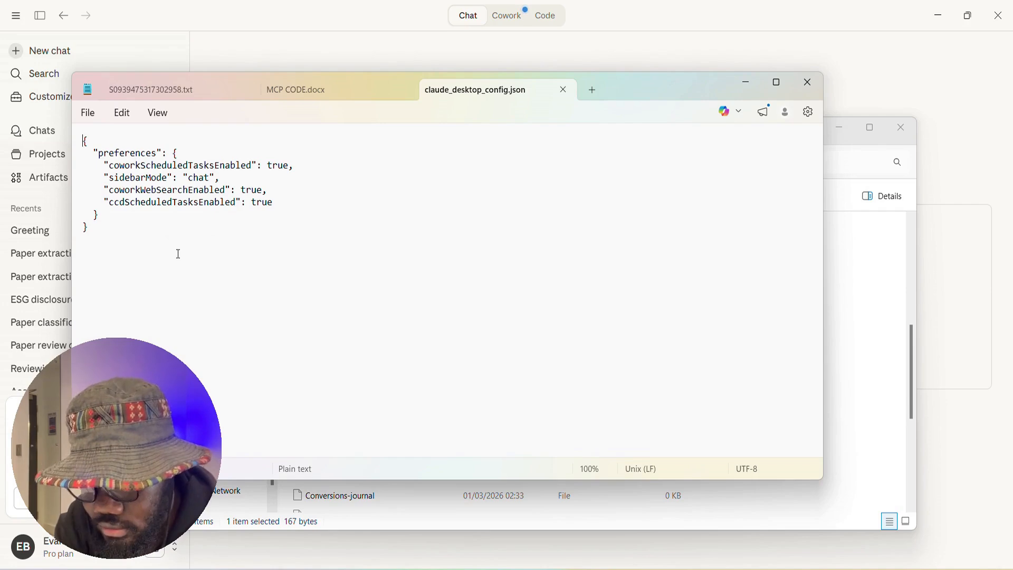
Step: Delete all the existing contents of claude_desktop_config.json in Notepad
left_click_drag(178, 254, 71, 139)
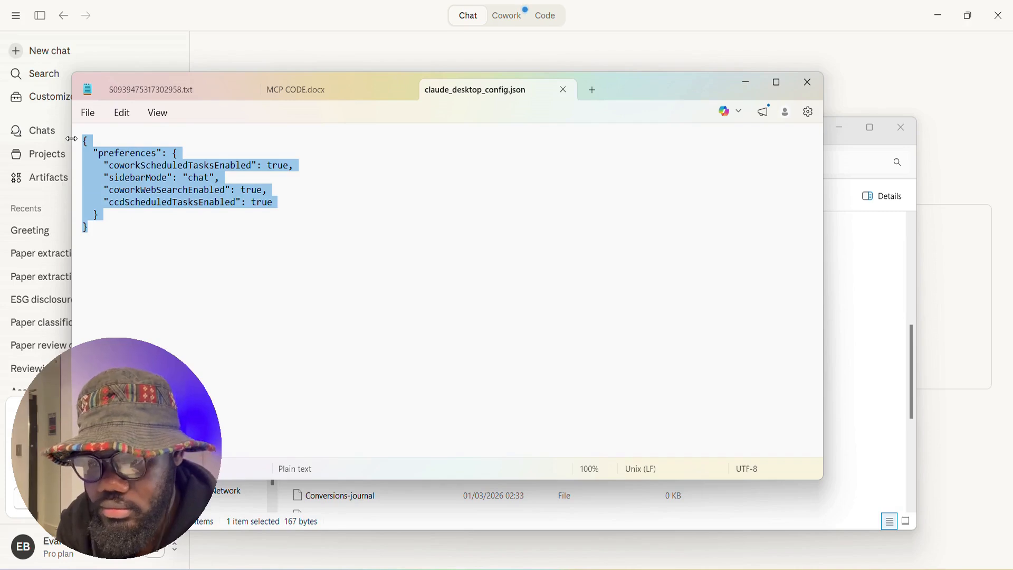
key("BackSpace")
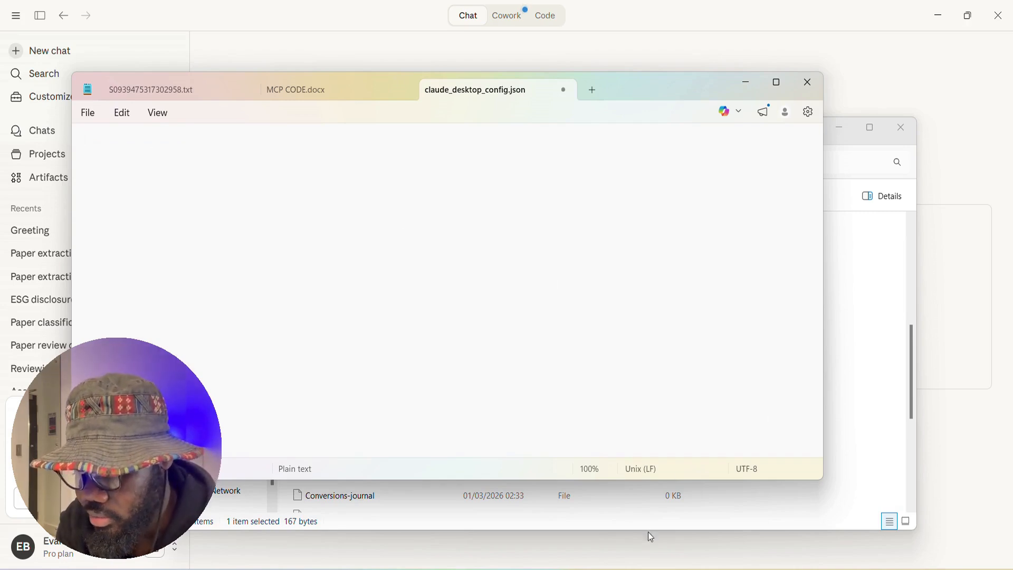
Step: Switch to the MCP CODE.docx document in Edge and copy the entire mcpServers JSON configuration
mouse_move(640, 567)
left_click(641, 512)
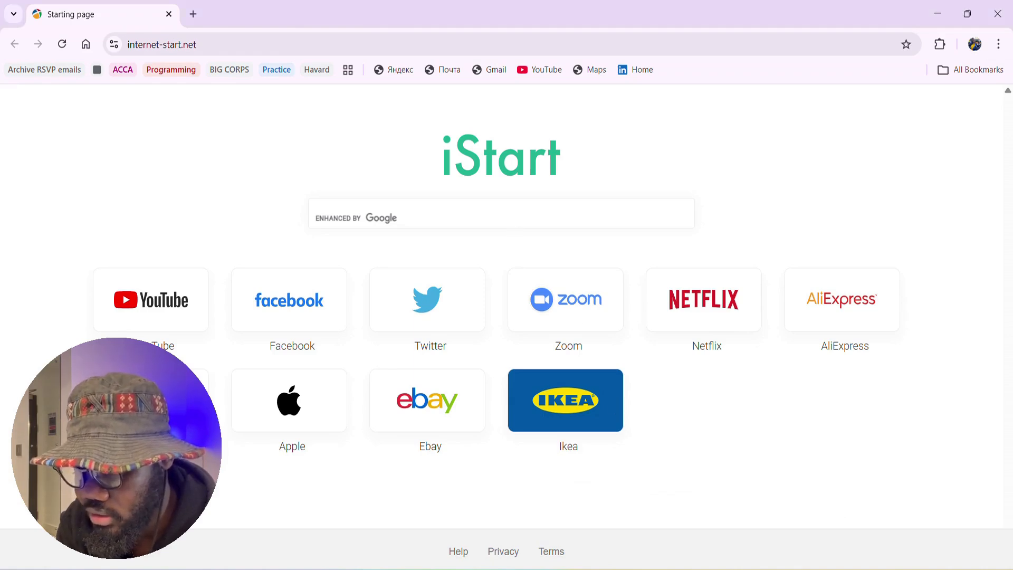
mouse_move(640, 567)
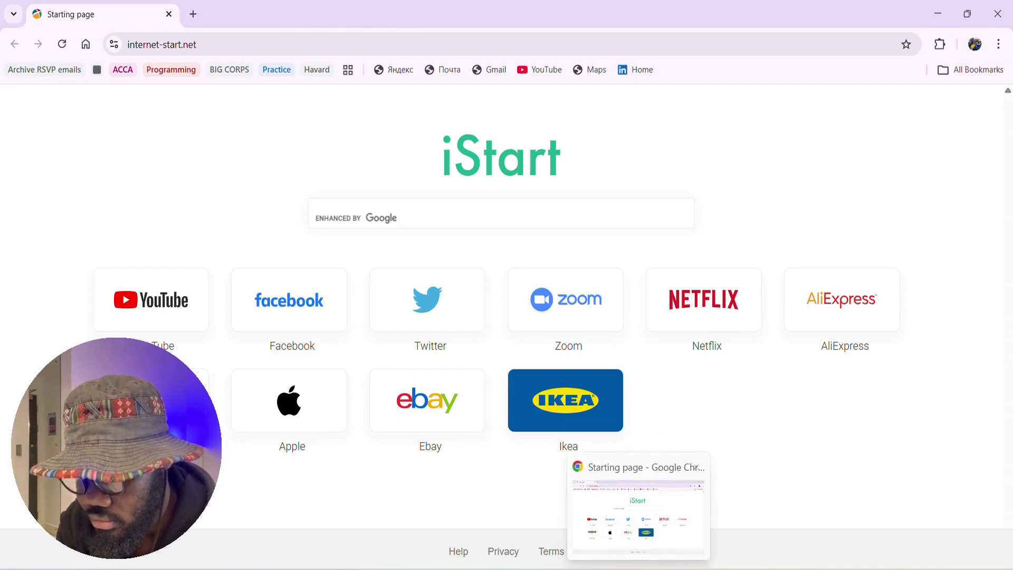
mouse_move(465, 567)
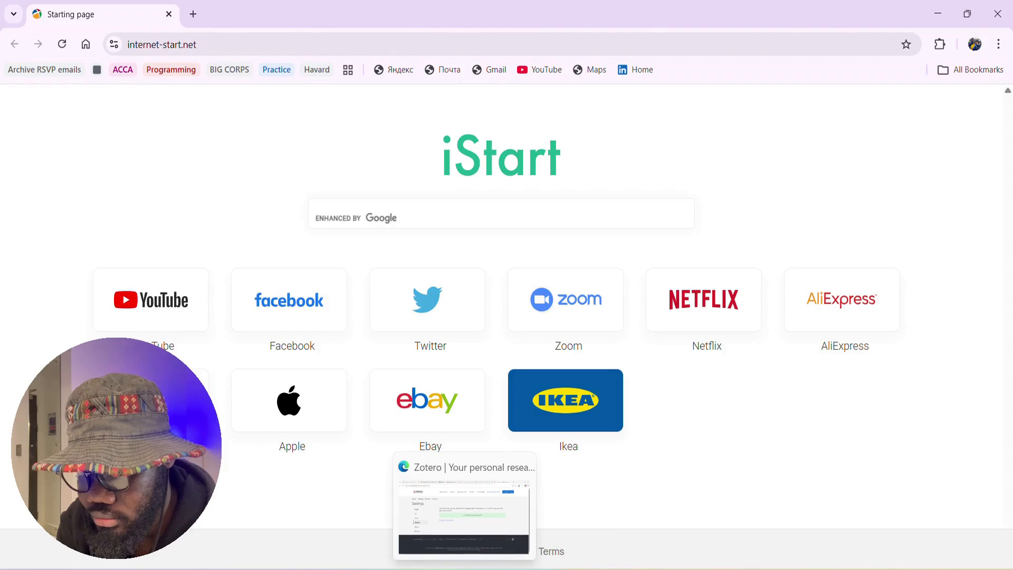
left_click(457, 520)
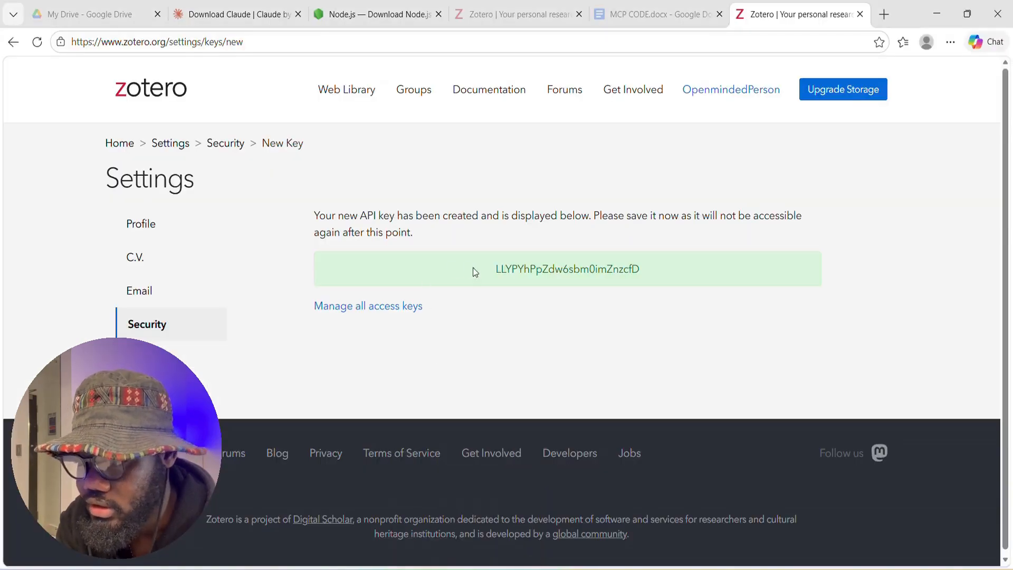
left_click(638, 5)
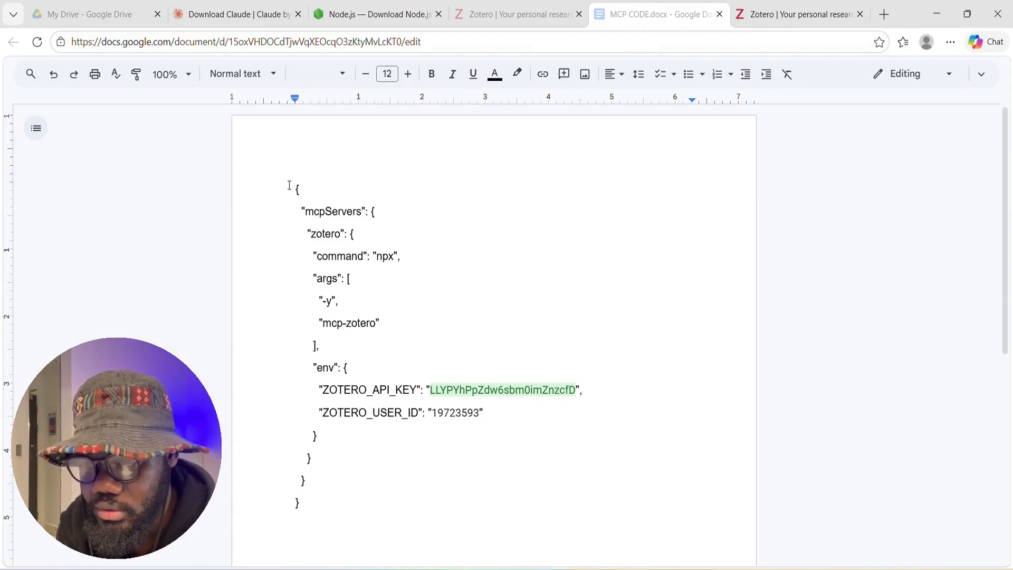
left_click_drag(290, 185, 452, 515)
key("ctrl+c")
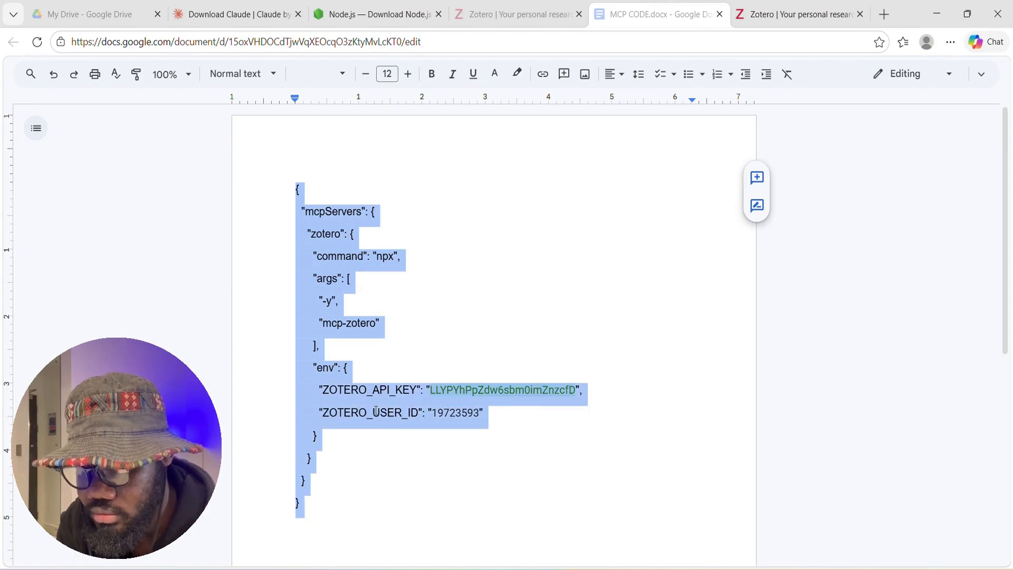
right_click(373, 407)
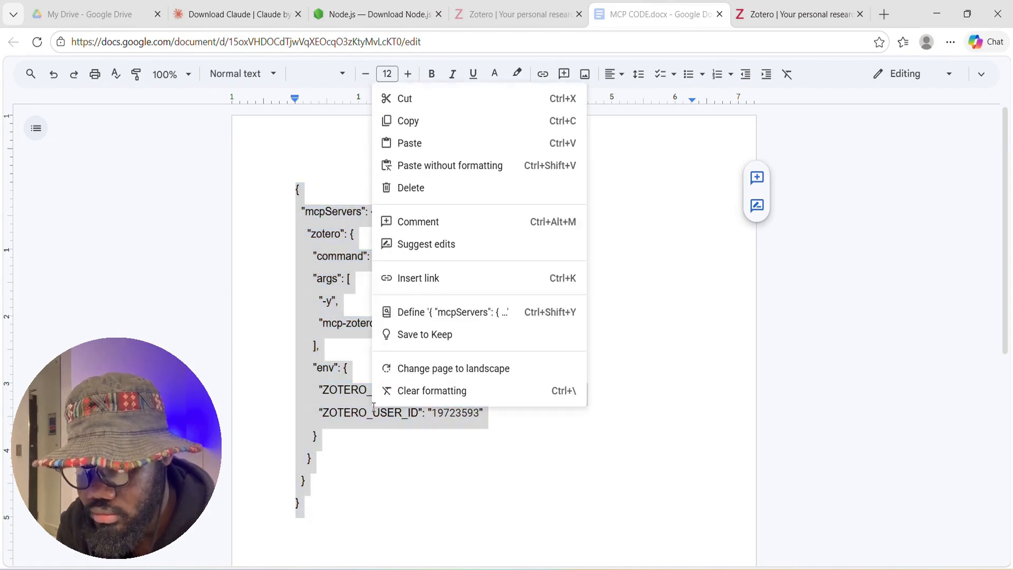
left_click(403, 120)
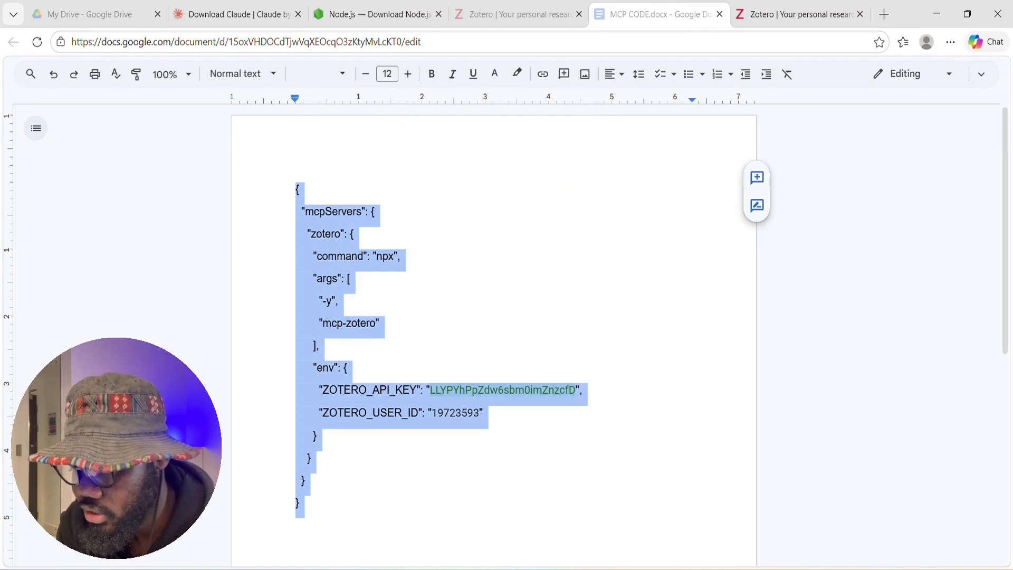
Step: Switch back to Notepad, paste the MCP configuration with the Zotero API key and user ID into claude_desktop_config.json, and save the file
key("alt+Tab")
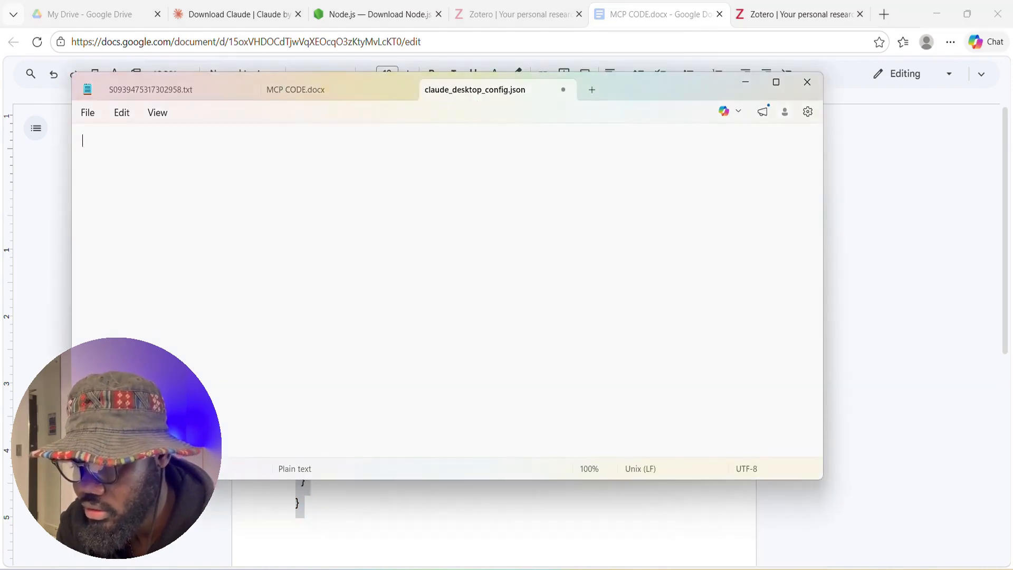
right_click(134, 178)
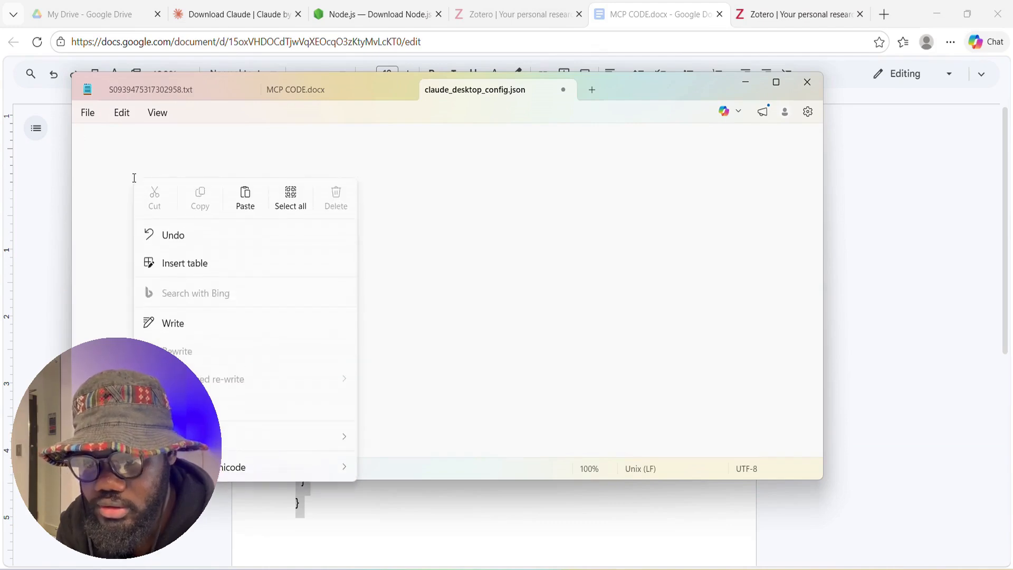
left_click(246, 200)
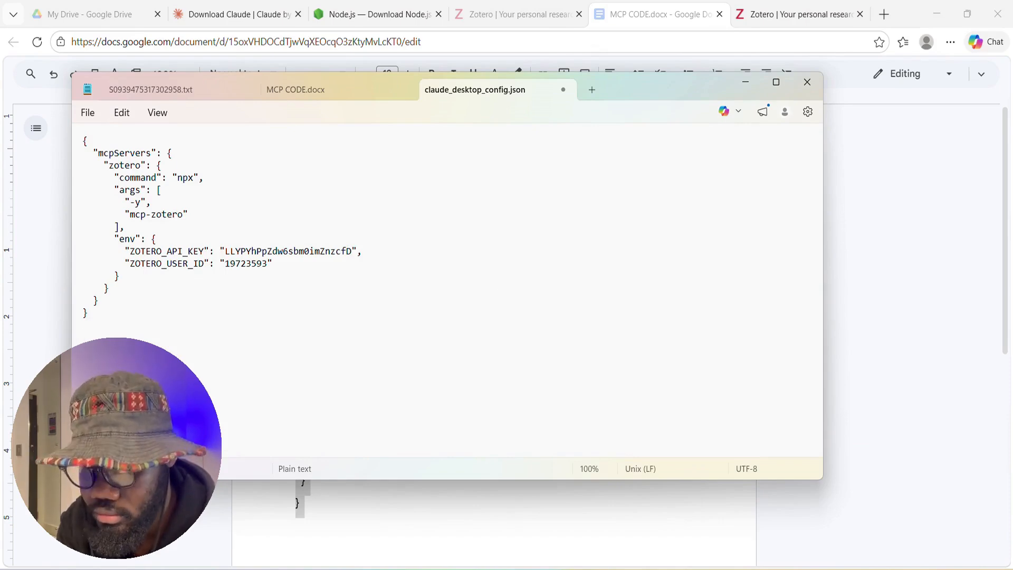
left_click(88, 114)
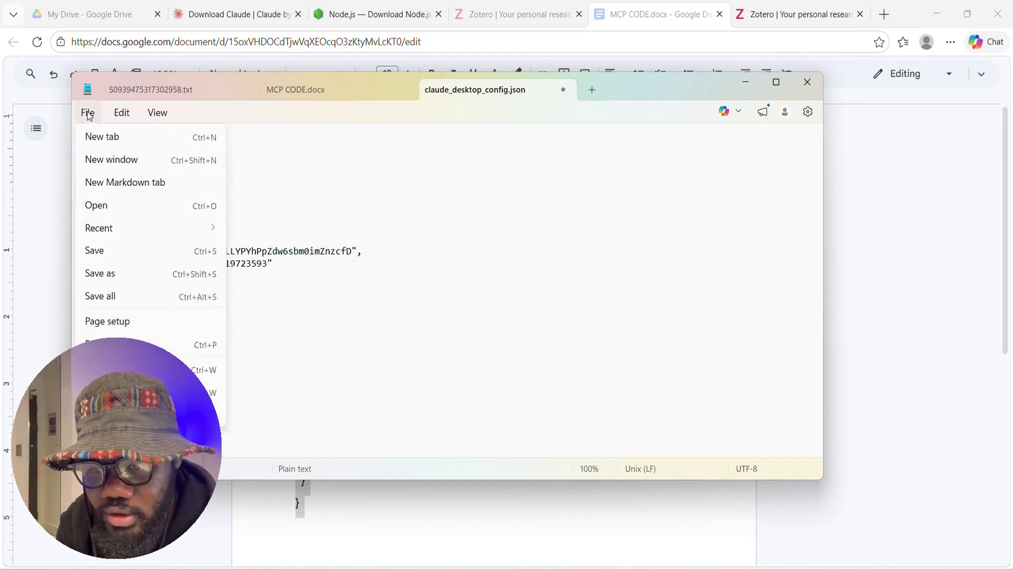
left_click(94, 251)
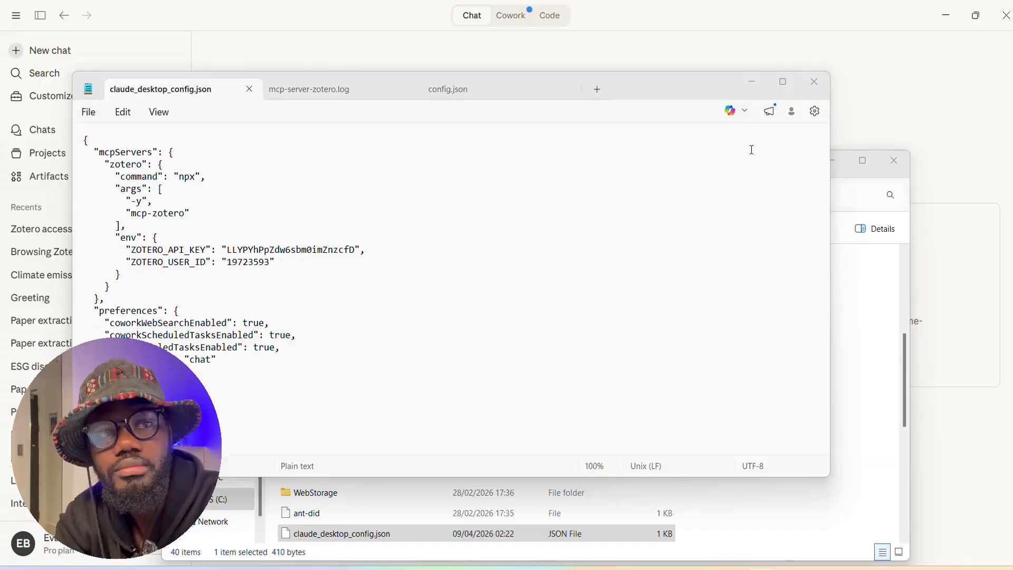
Step: Close the Notepad window holding claude_desktop_config.json, and close the Claude desktop window
left_click(815, 81)
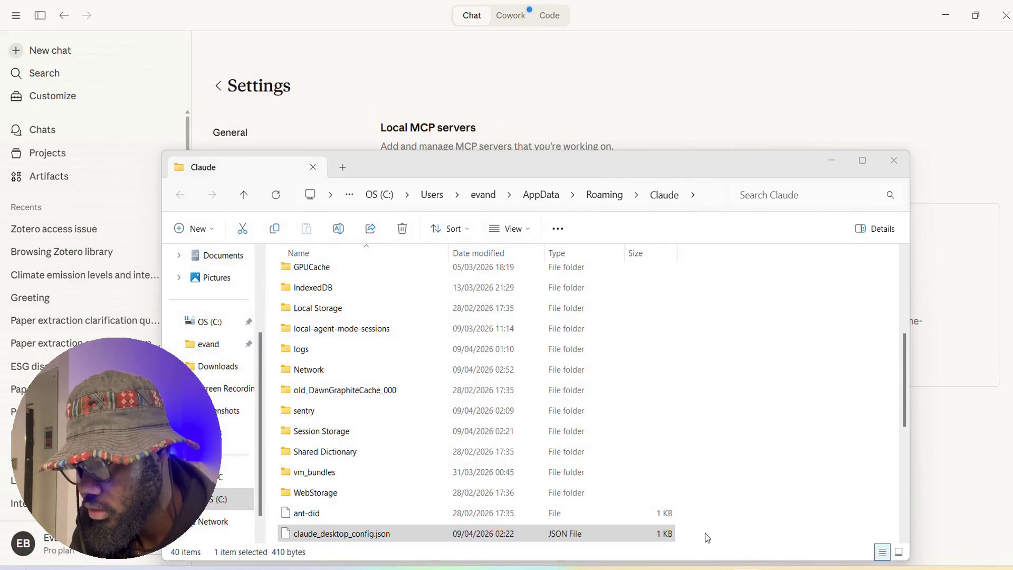
mouse_move(717, 568)
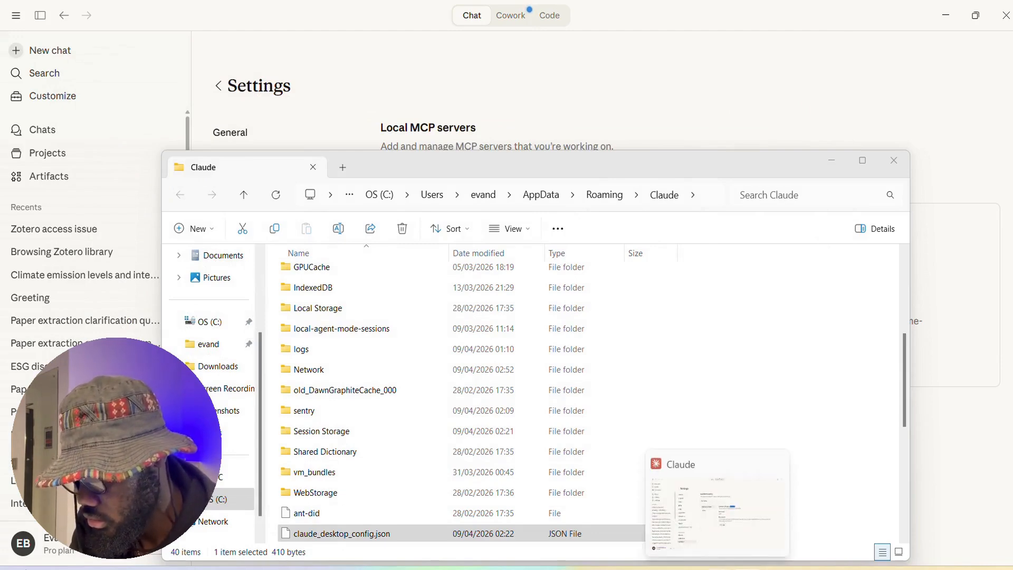
left_click(712, 538)
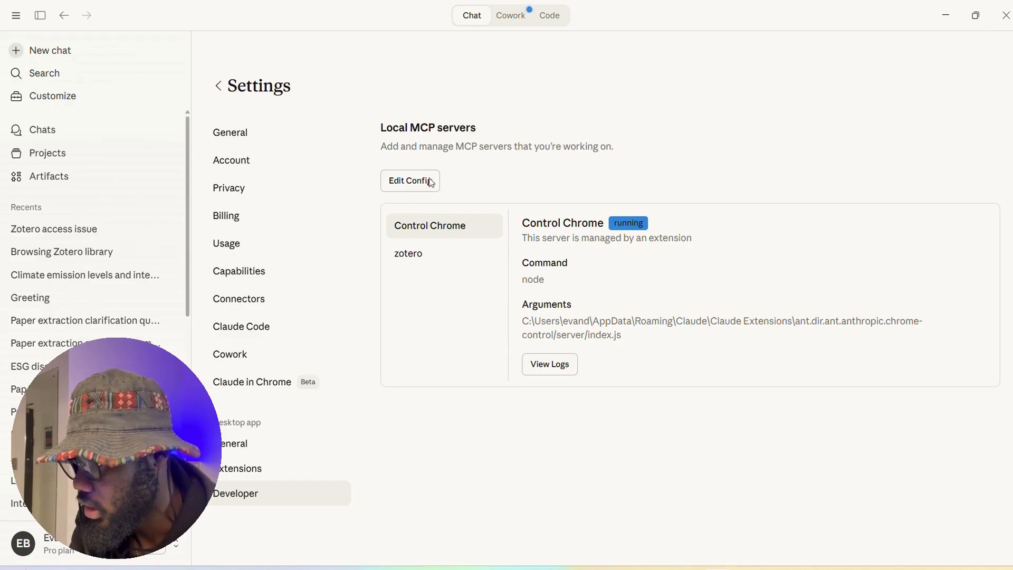
mouse_move(747, 567)
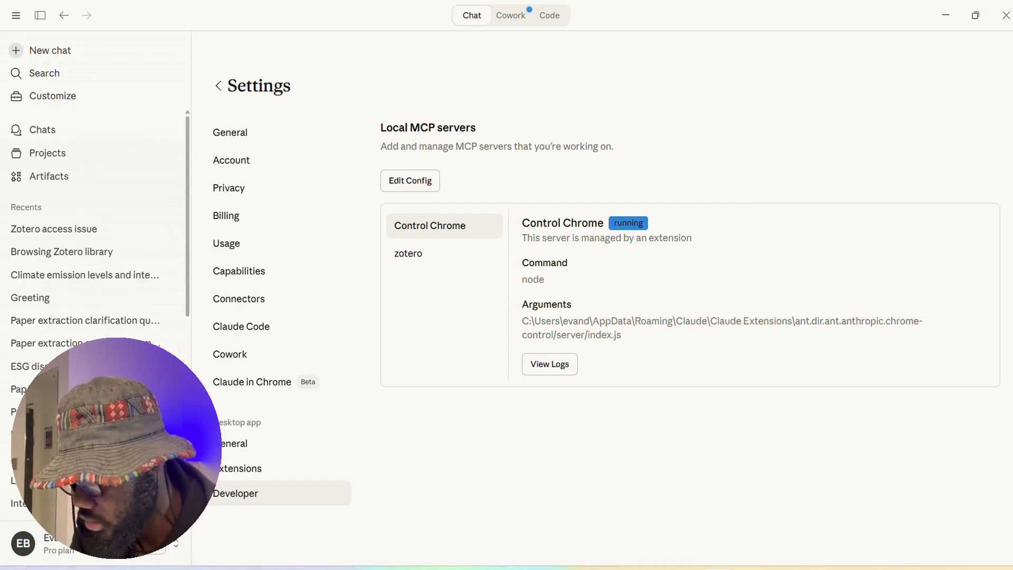
right_click(717, 568)
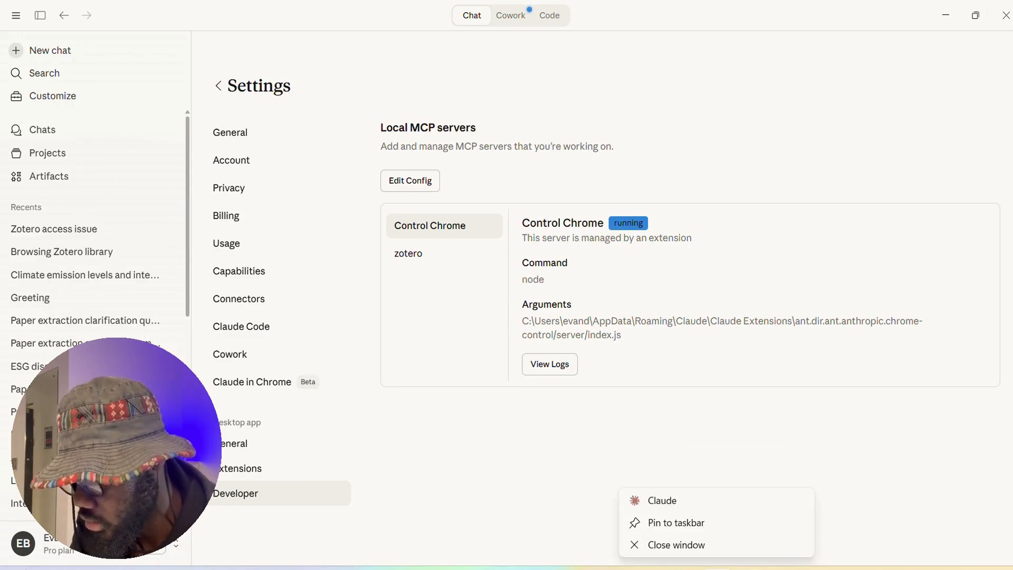
left_click(675, 549)
Step: Open Task Manager, end the Claude background process, and close Task Manager
right_click(812, 568)
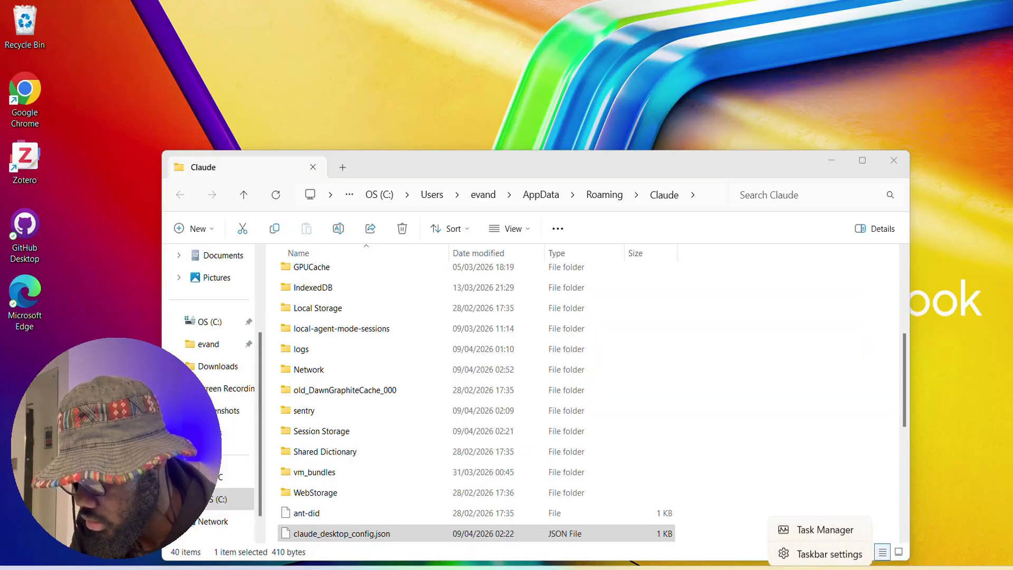
left_click(808, 532)
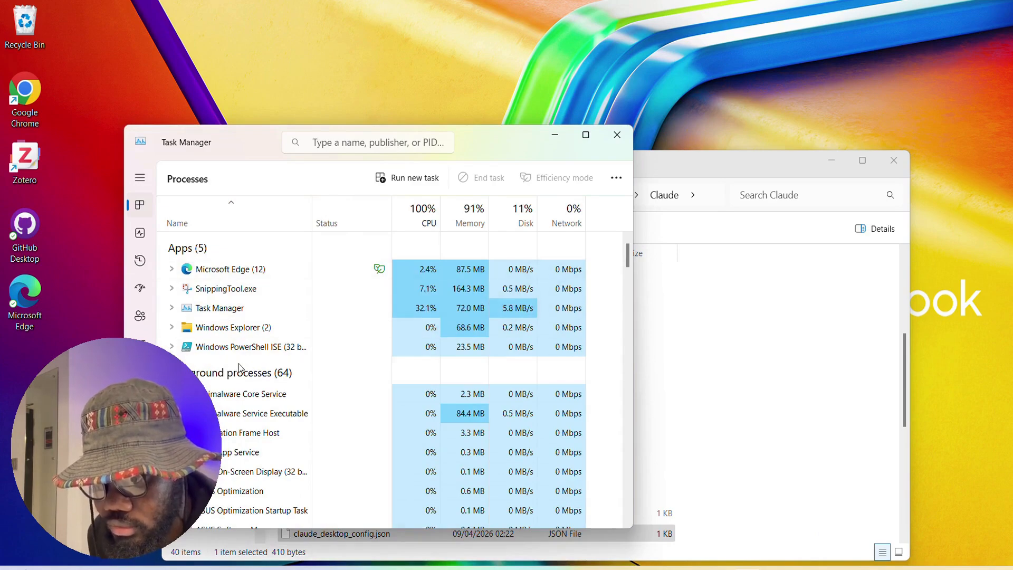
scroll(237, 359, "down", 2)
scroll(240, 369, "down", 3)
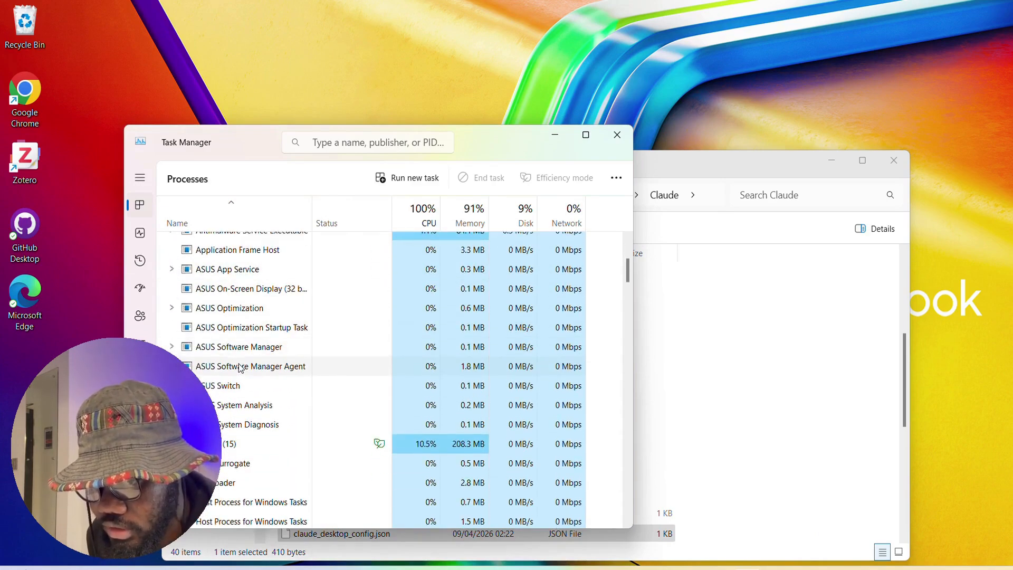
right_click(213, 445)
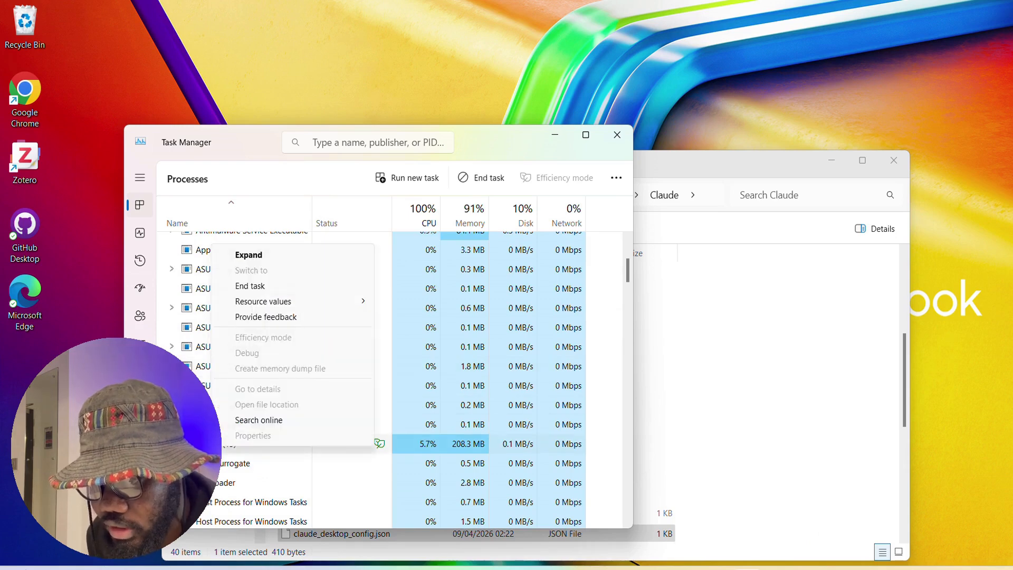
left_click(256, 286)
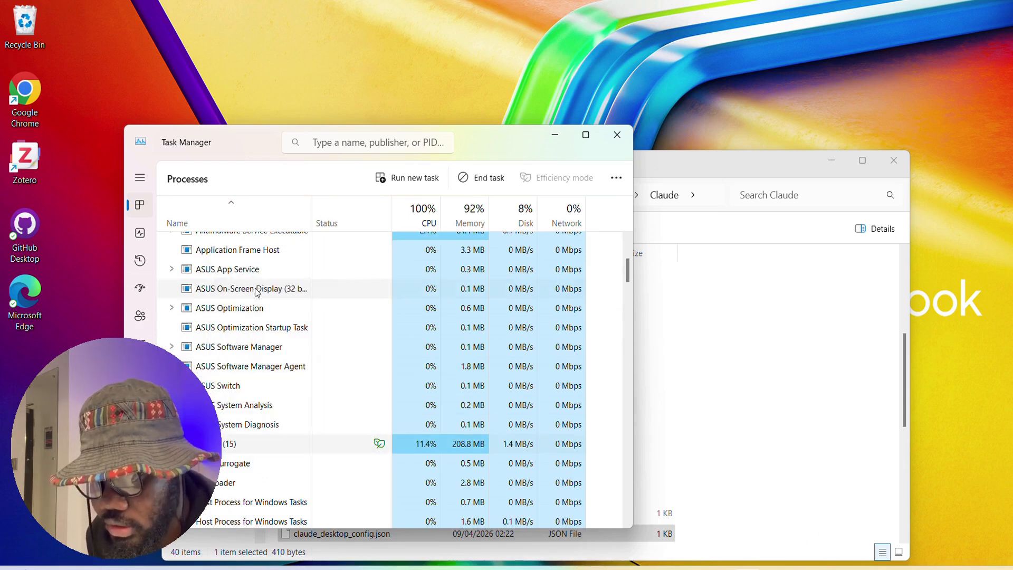
left_click(612, 131)
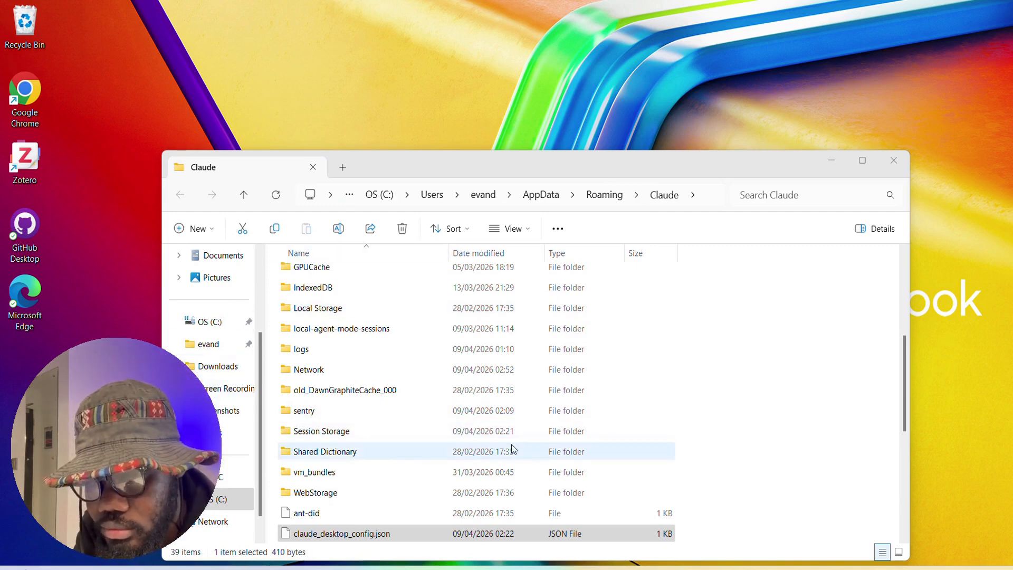
Step: Find the Claude desktop app through the Windows search and relaunch it
key("super")
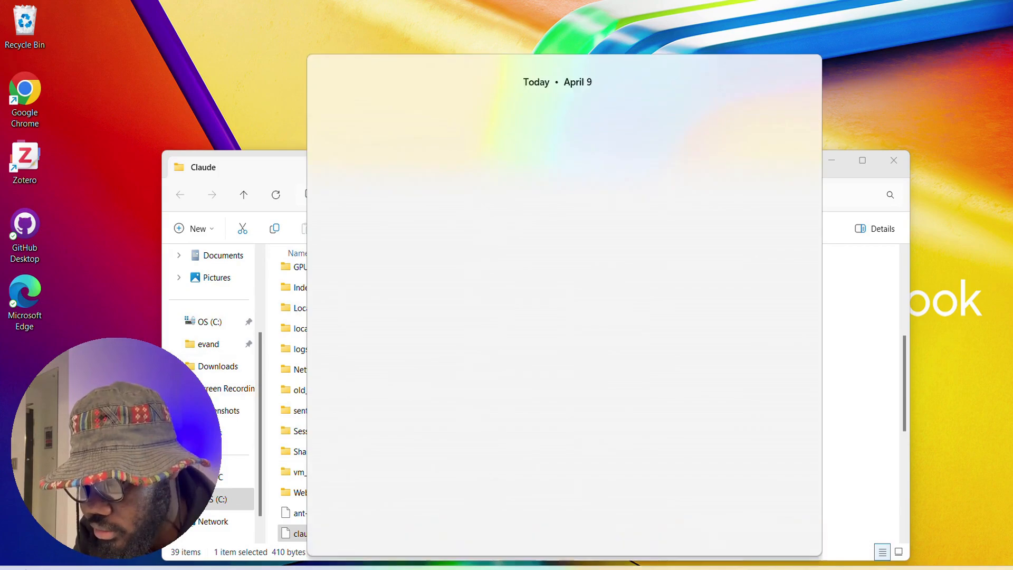
type("cl")
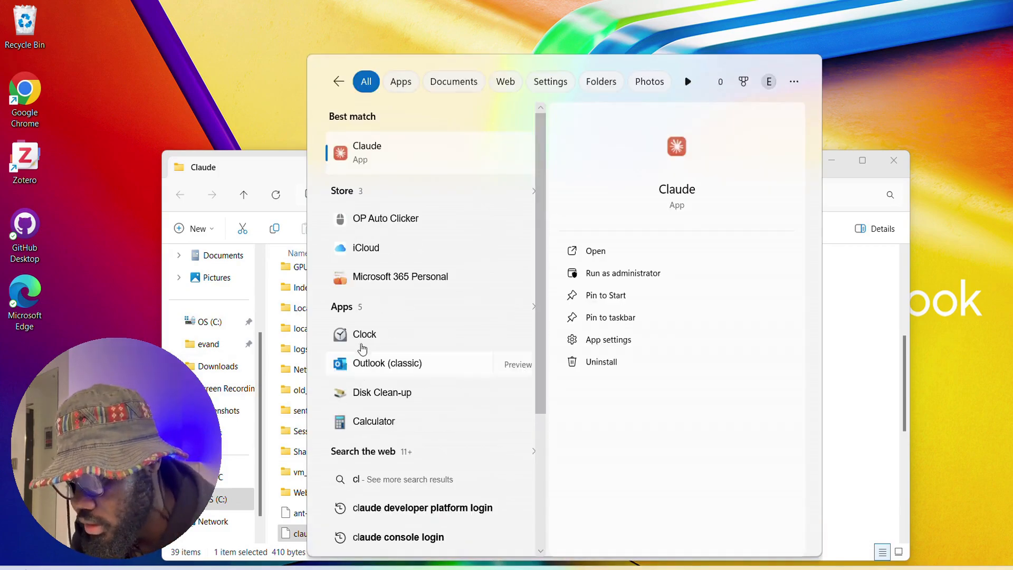
left_click(354, 166)
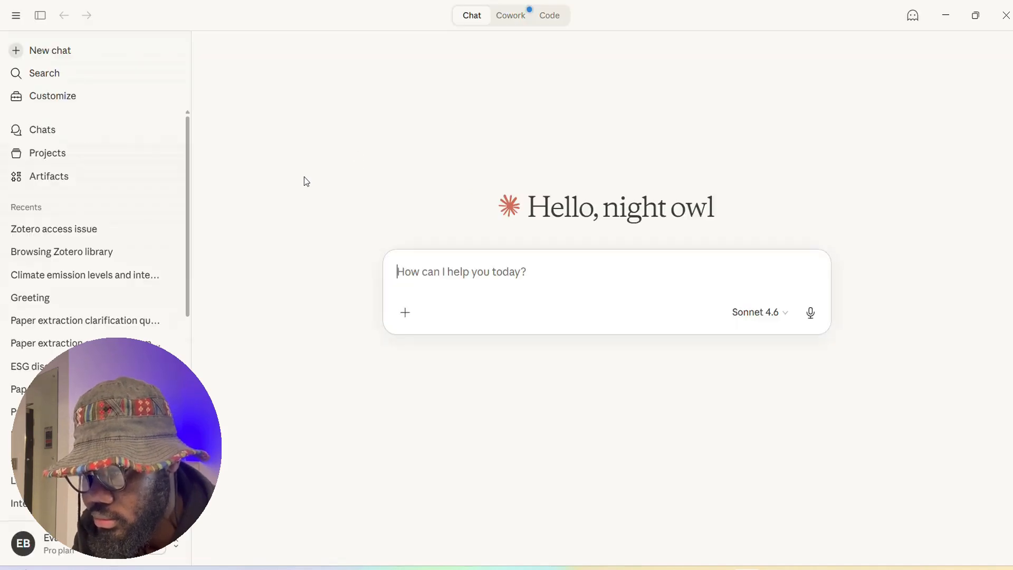
Step: Open the Developer section of Claude's settings and view the status of the zotero local MCP server
left_click(15, 18)
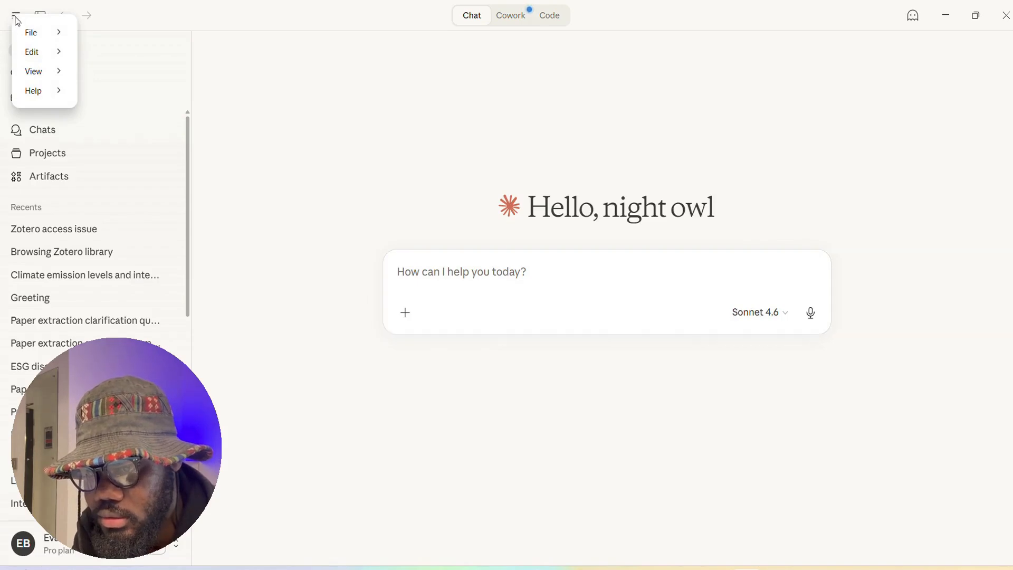
left_click(32, 34)
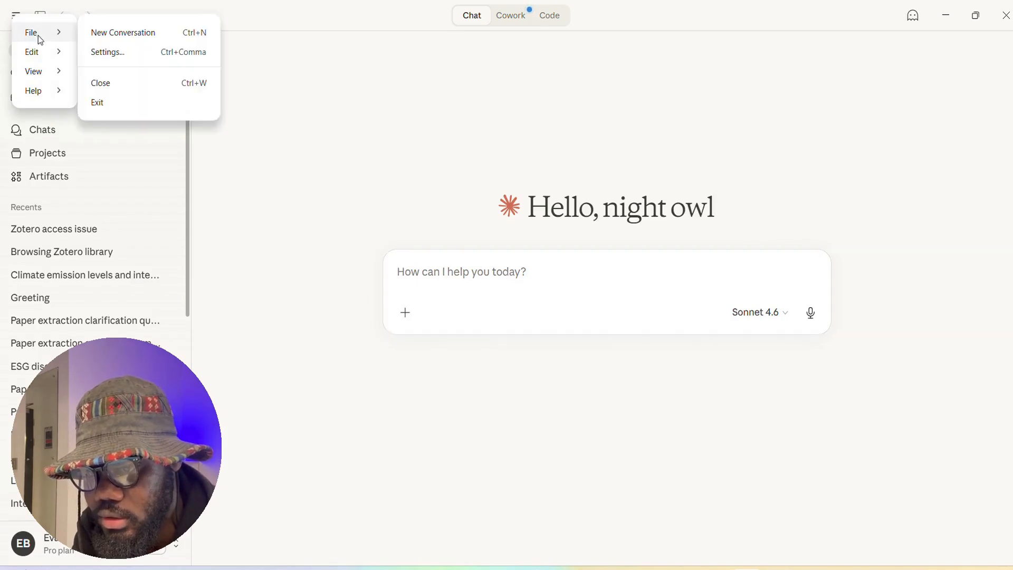
left_click(119, 54)
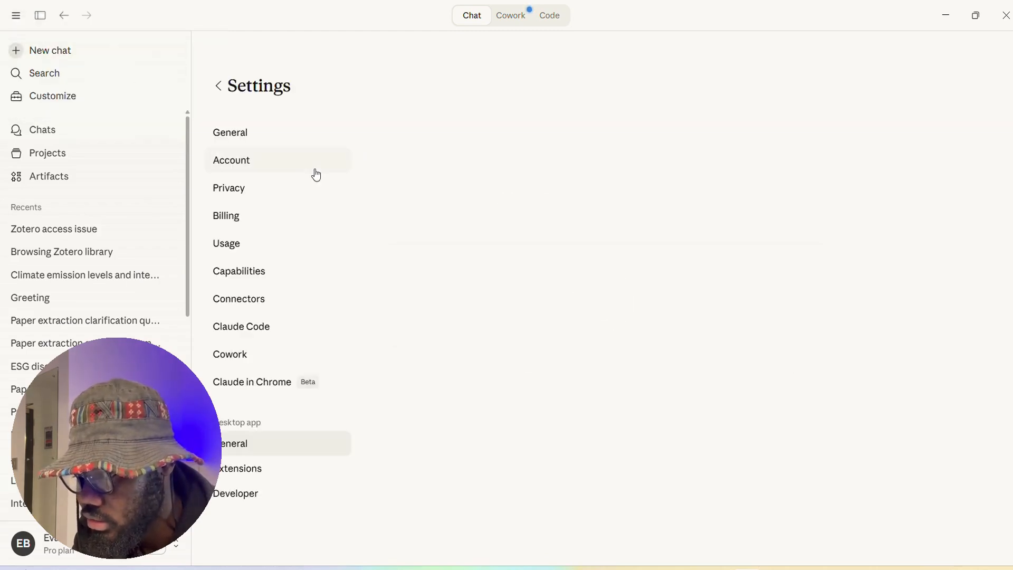
left_click(246, 498)
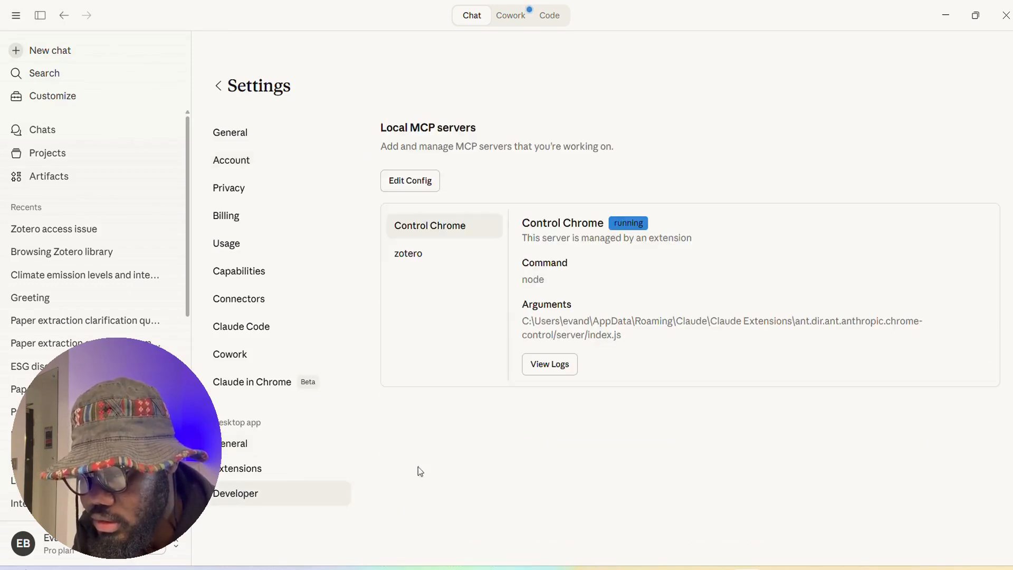
left_click(408, 254)
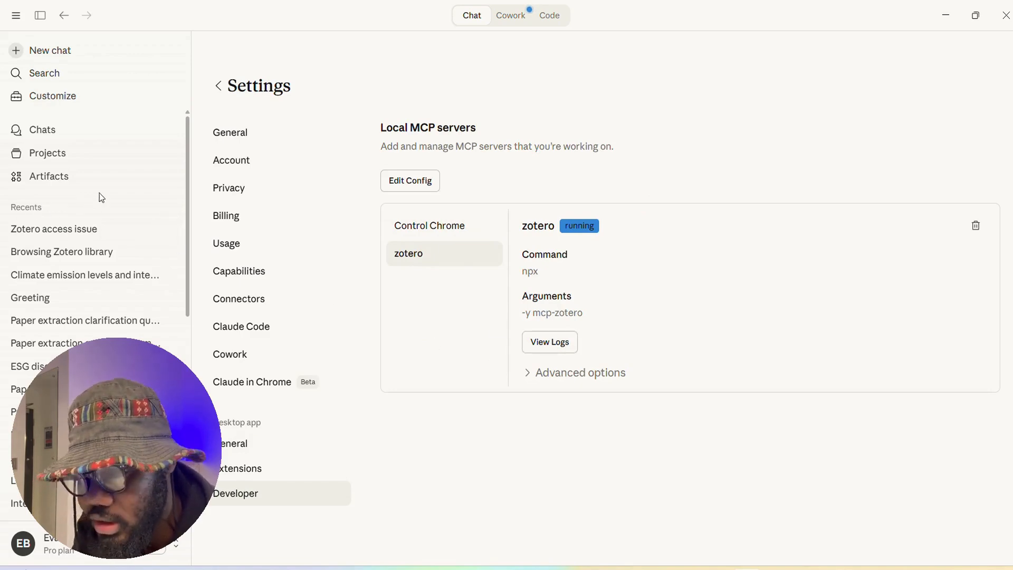
Step: Start a new chat and begin the message with "look across my library"
left_click(48, 53)
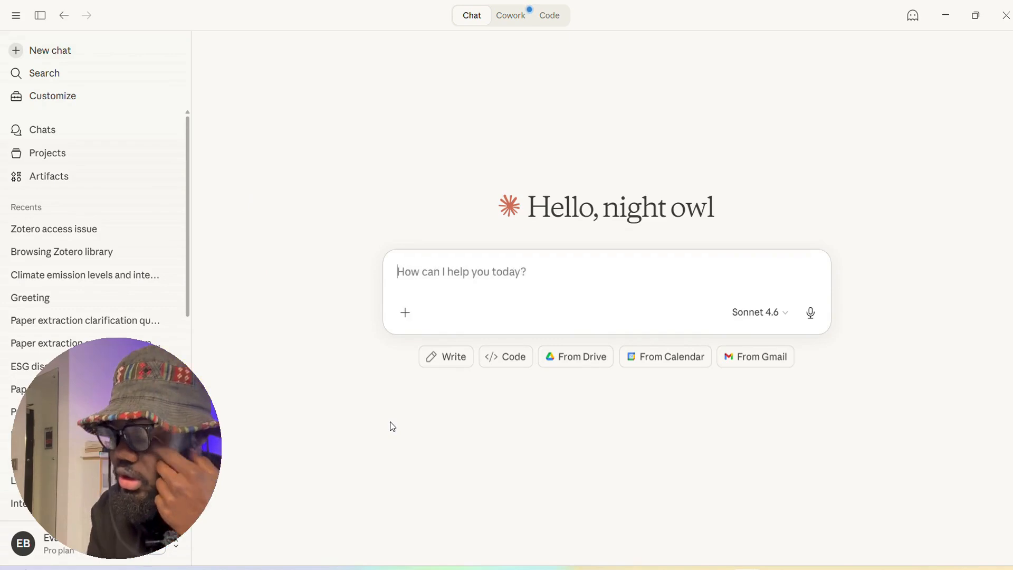
type("look ac")
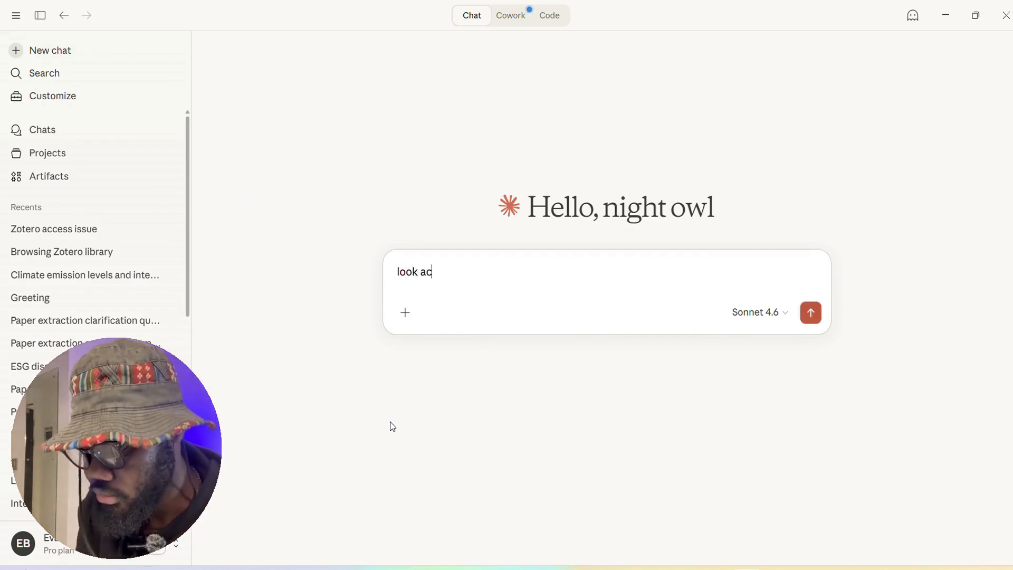
type("cros")
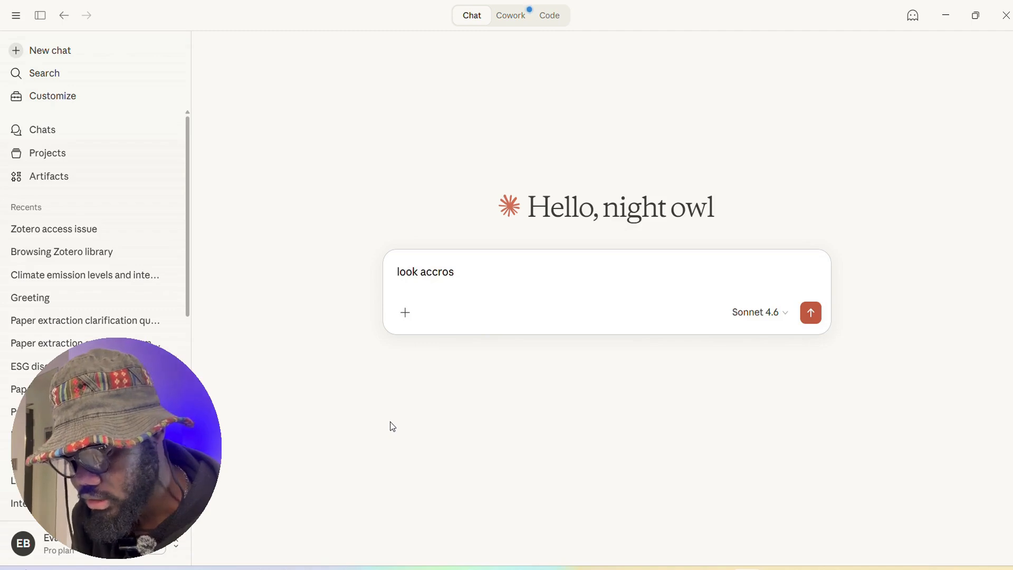
key("BackSpace")
key("BackSpace")
key("BackSpace")
key("BackSpace")
type("ross my")
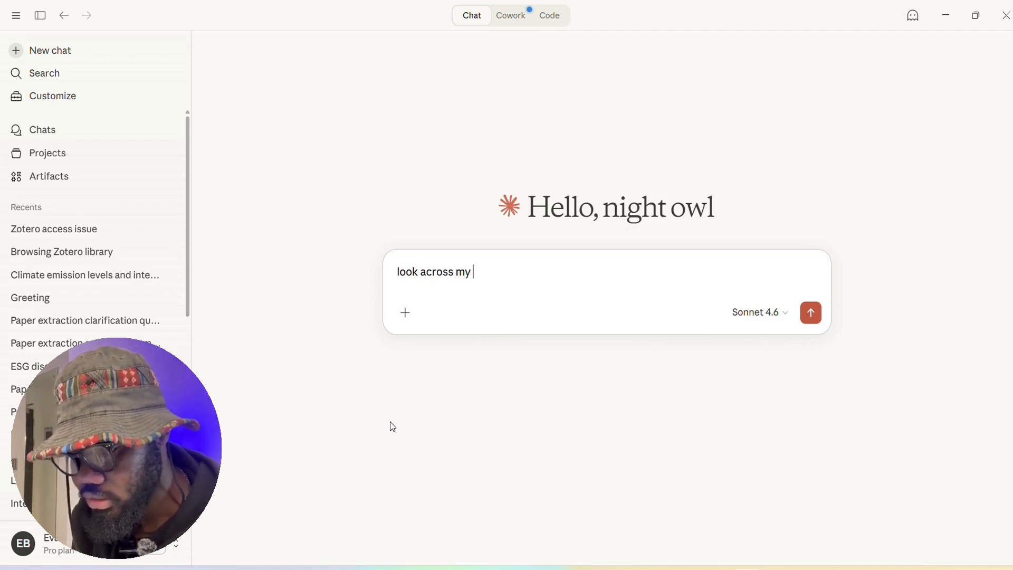
type(" libr")
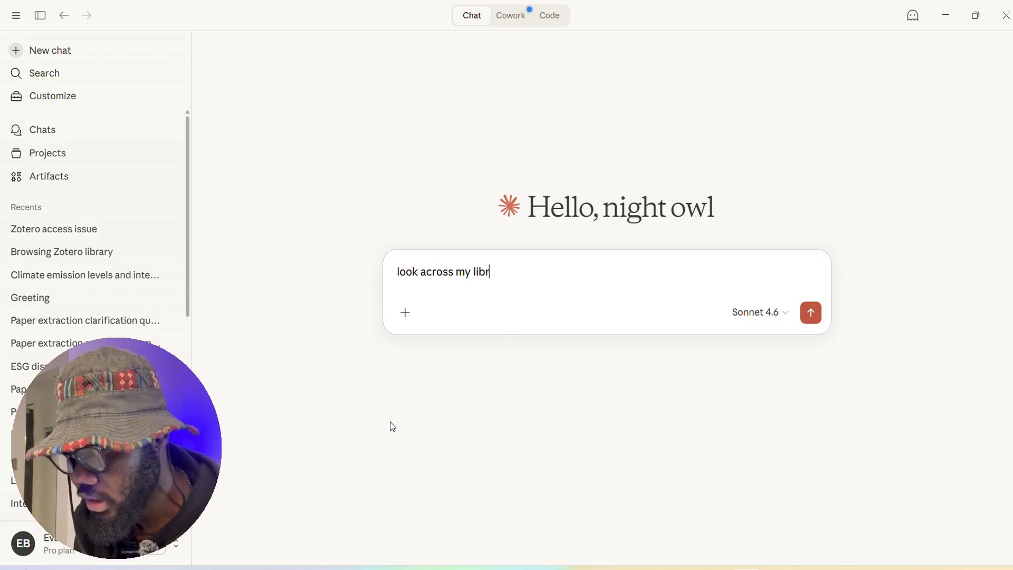
type("ary")
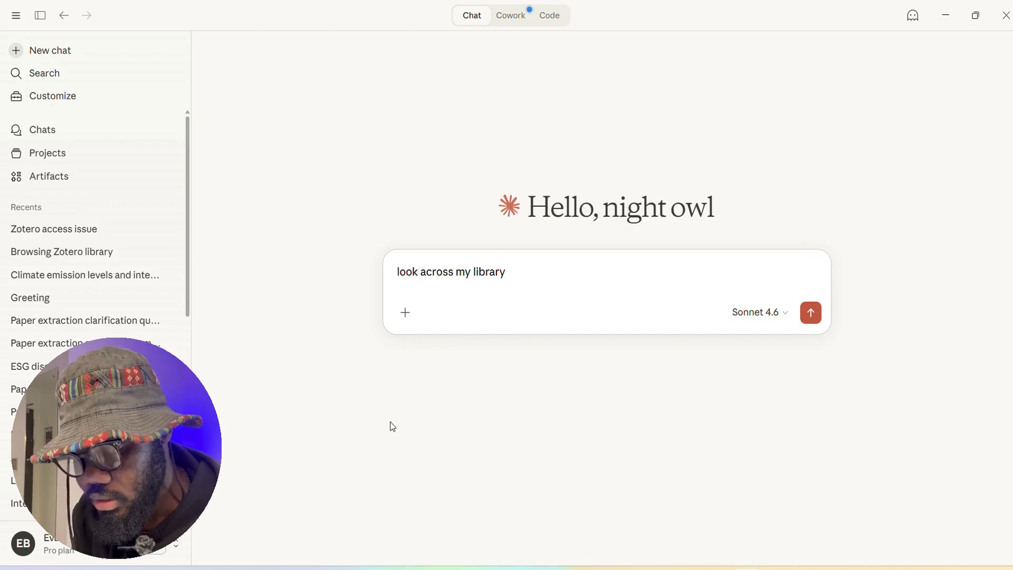
Step: Continue the message with ", find me papers talking about emission levels and emission intensity"
type(", find")
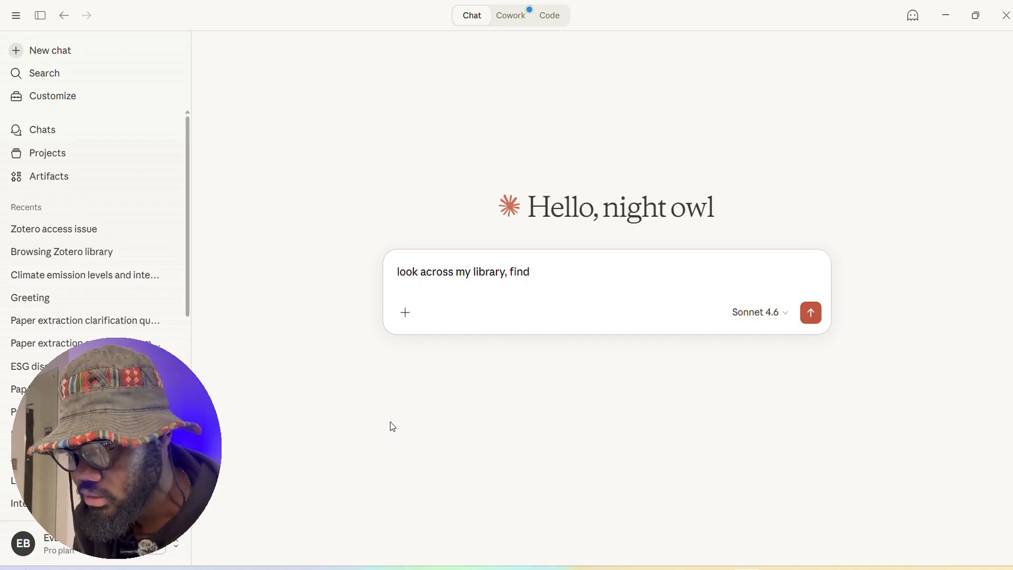
type(" me")
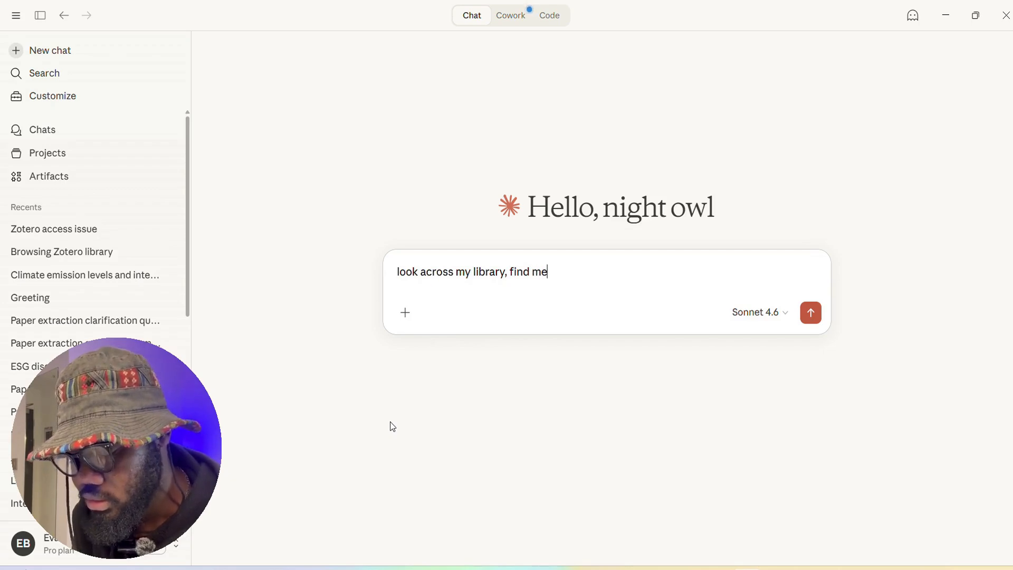
type(" the")
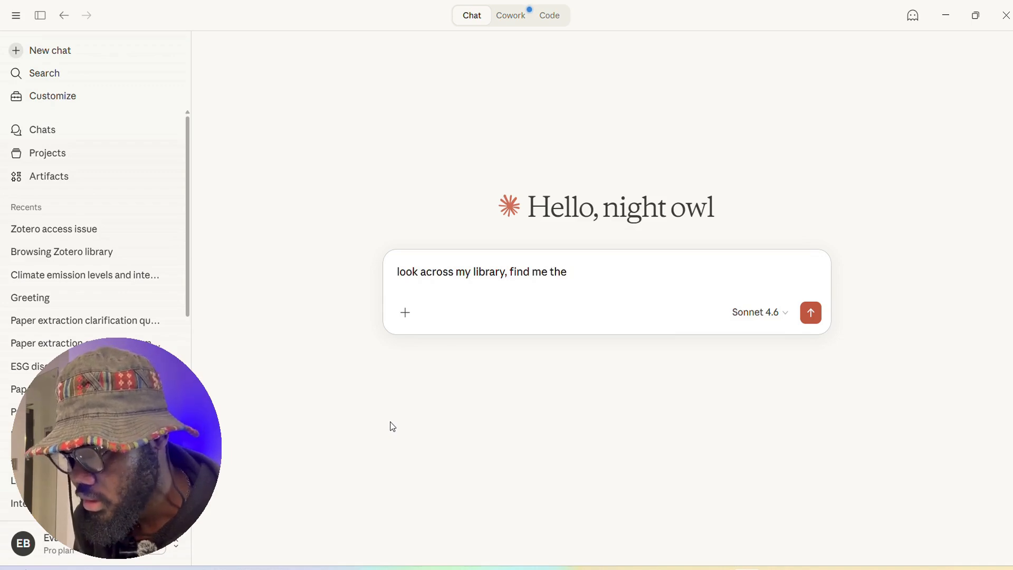
key("BackSpace")
key("BackSpace")
key("BackSpace")
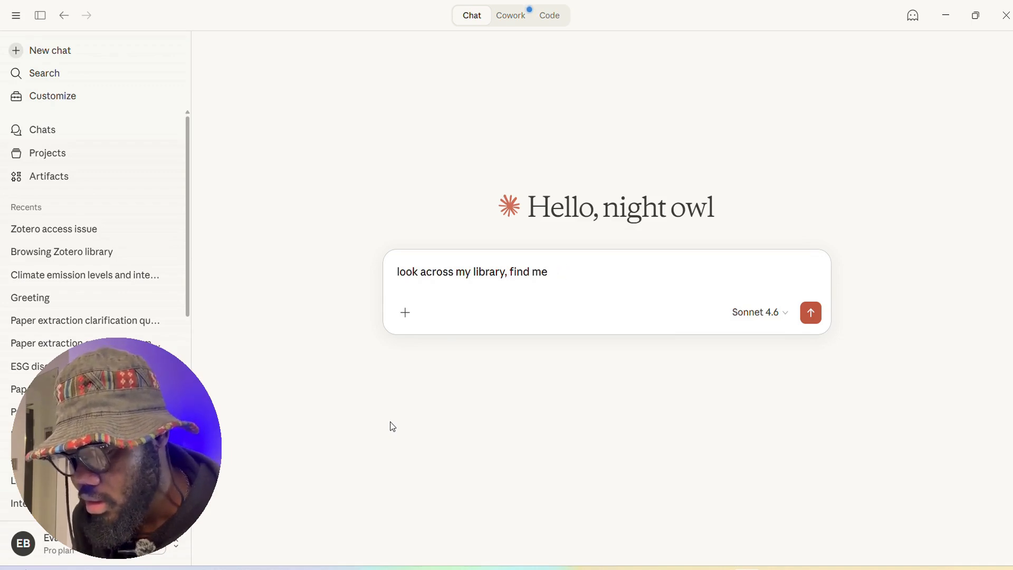
type("papers t")
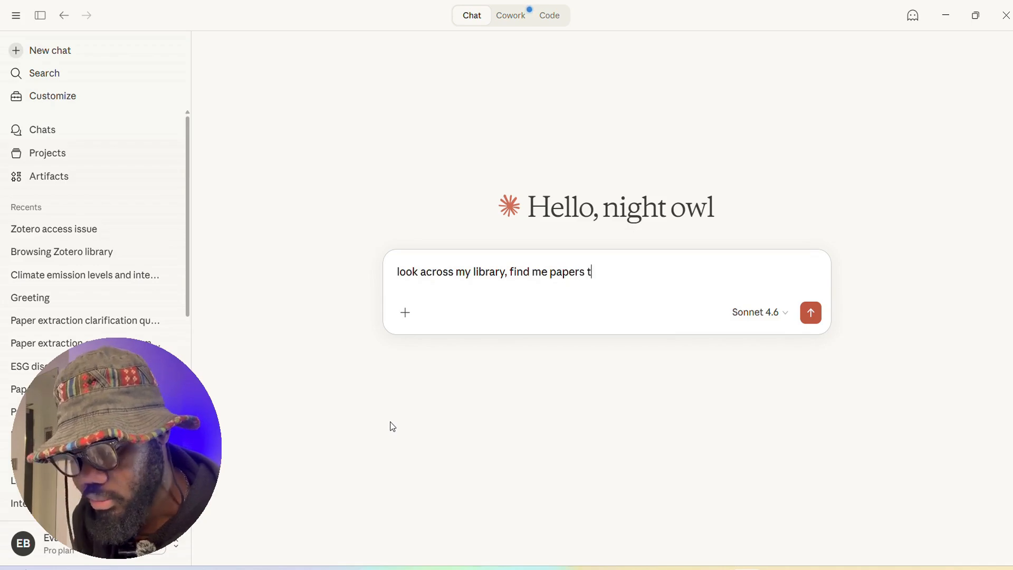
type("aling")
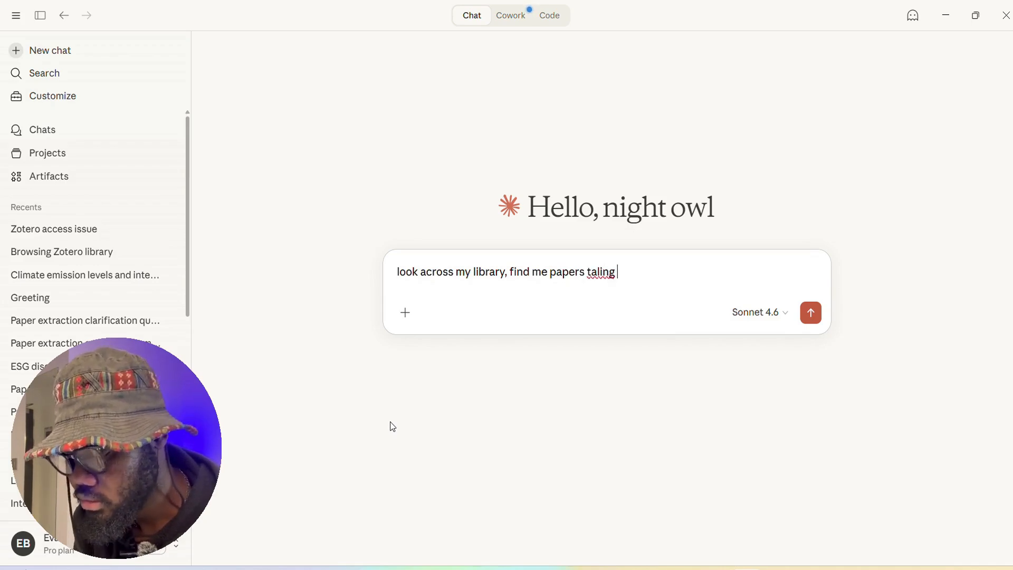
key("BackSpace")
key("BackSpace")
key("BackSpace")
type("k")
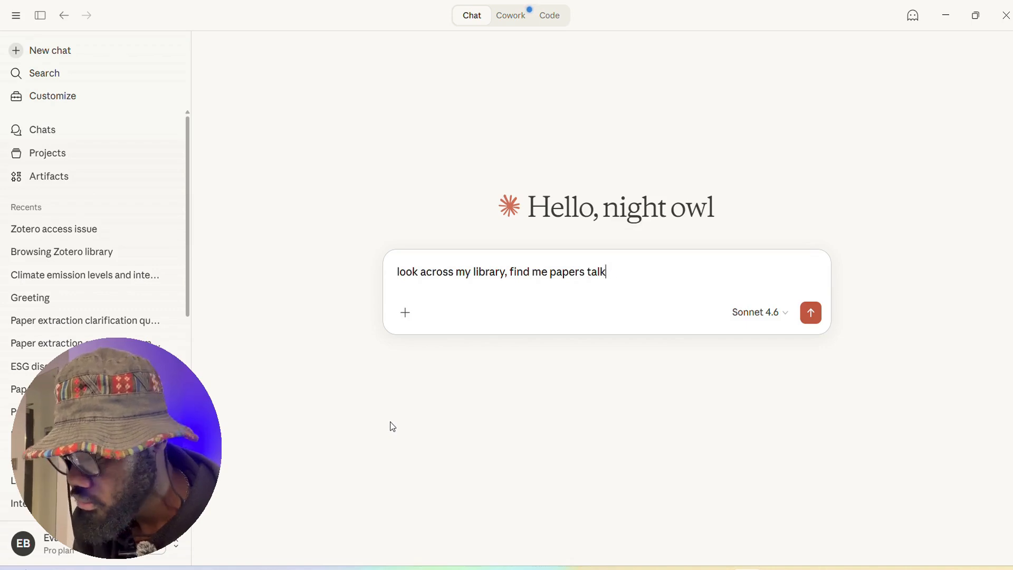
type("ing about")
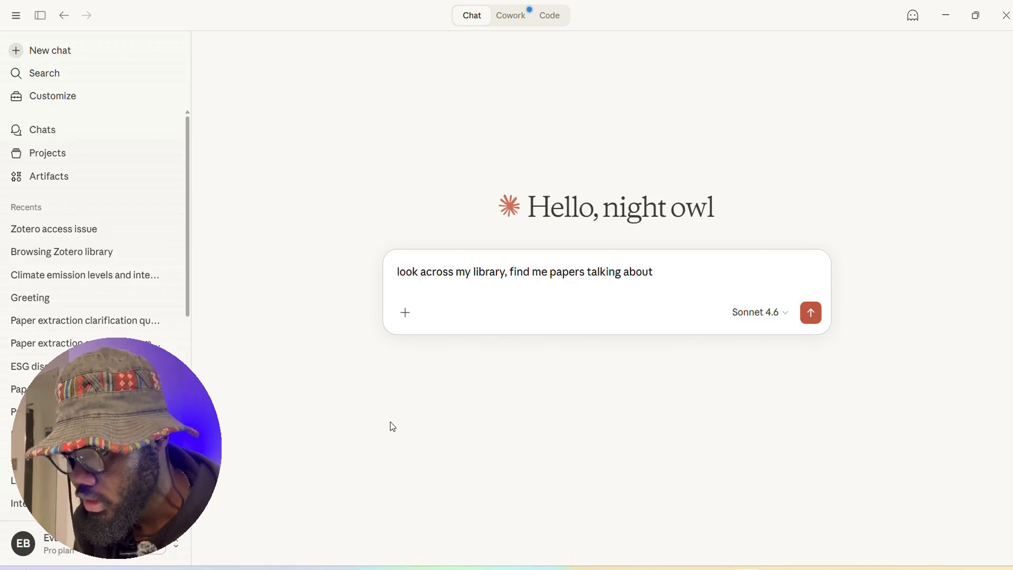
type(" emis")
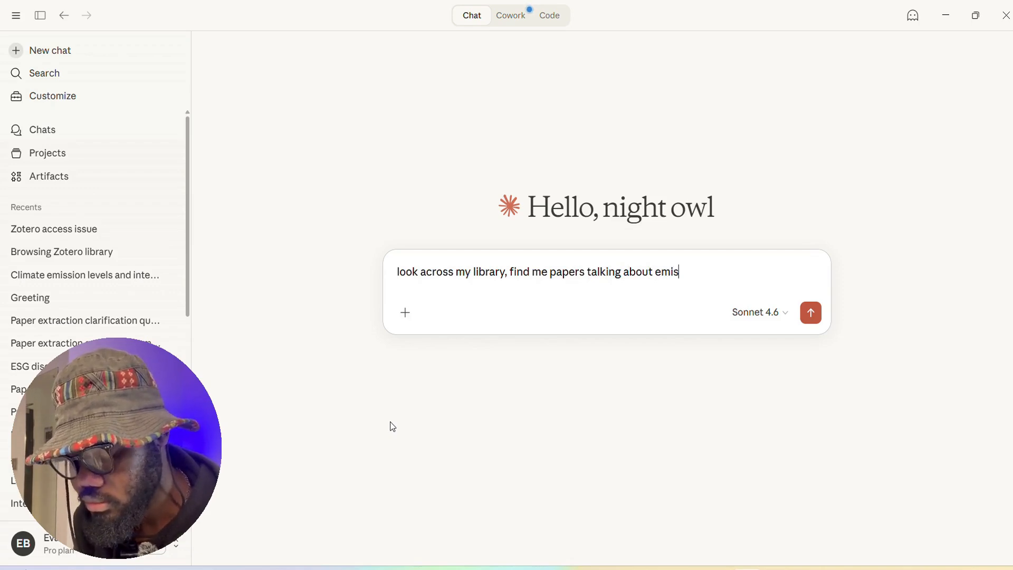
type("sion")
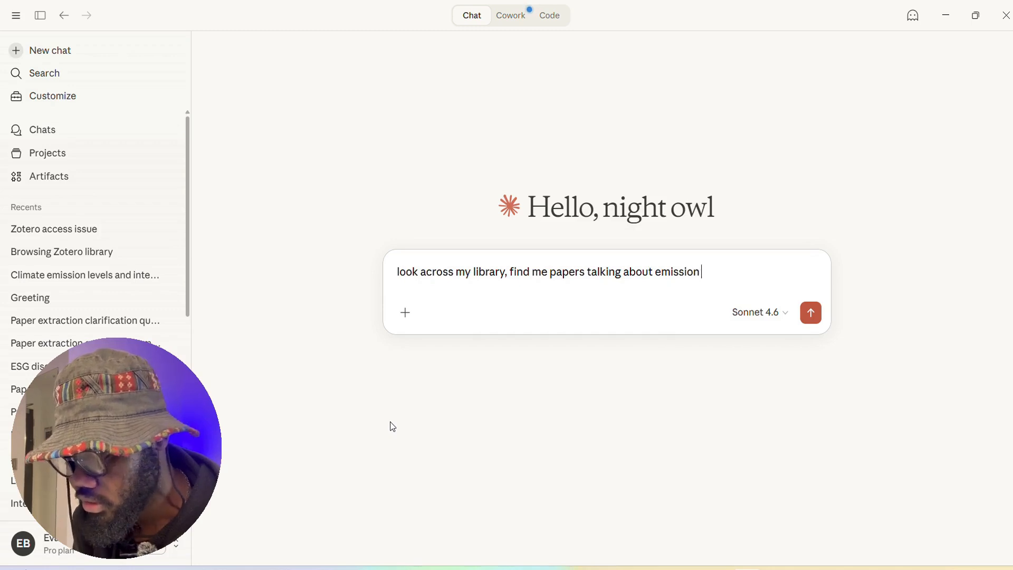
type(" levels")
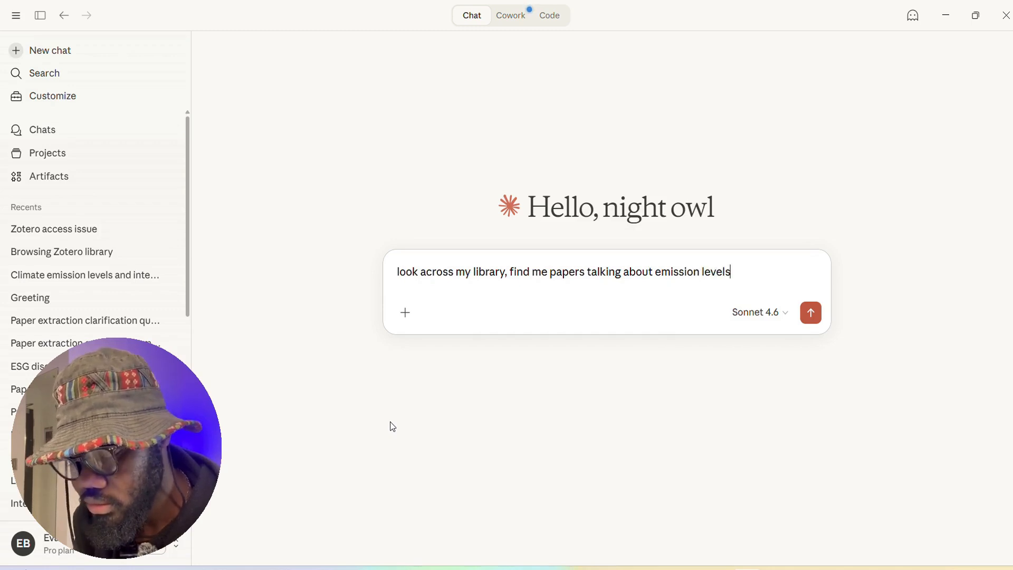
type(" and emission")
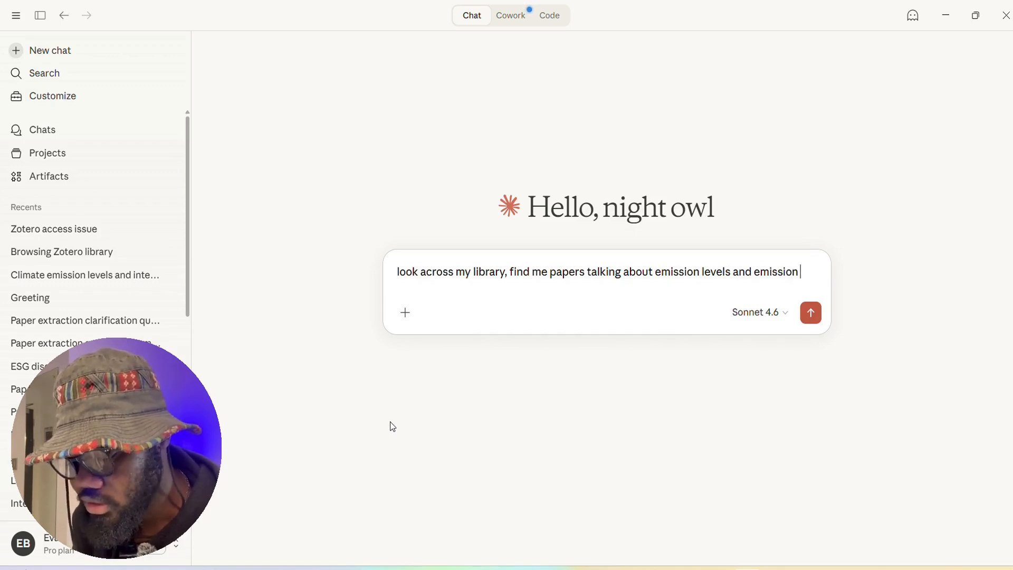
type(" inten")
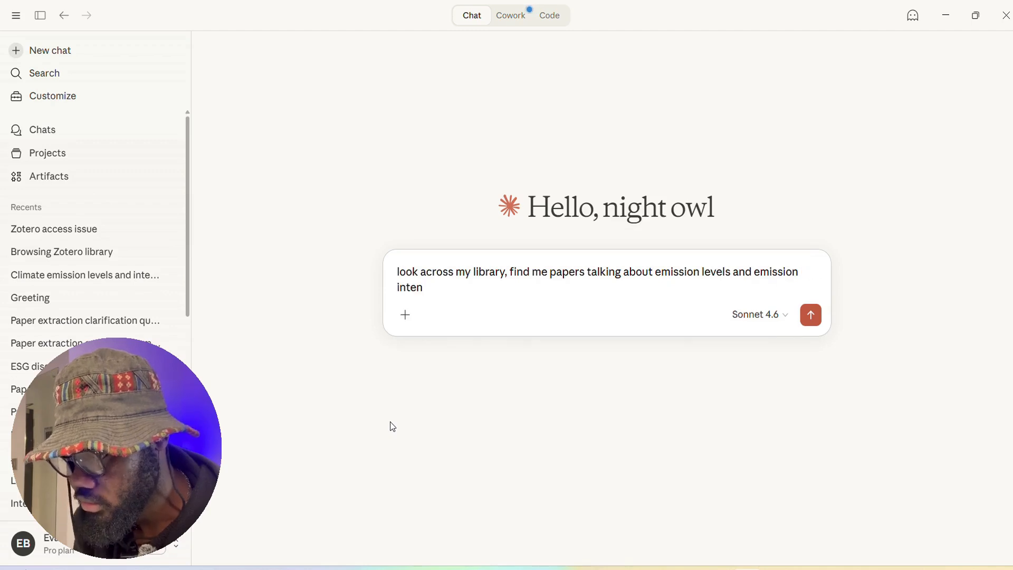
type("sity")
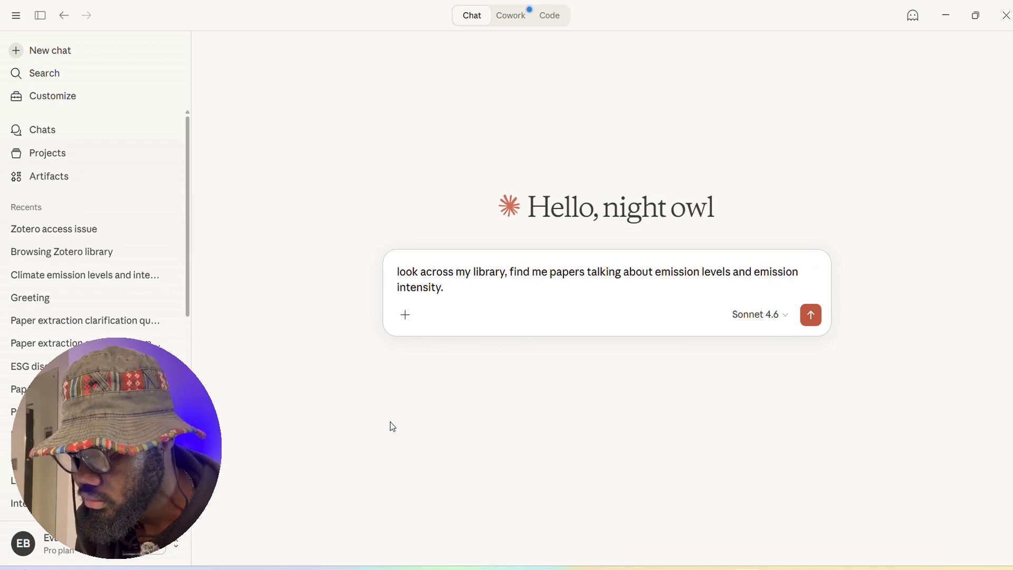
Step: Finish the message with ". just two papers will do" and send it
type(". just")
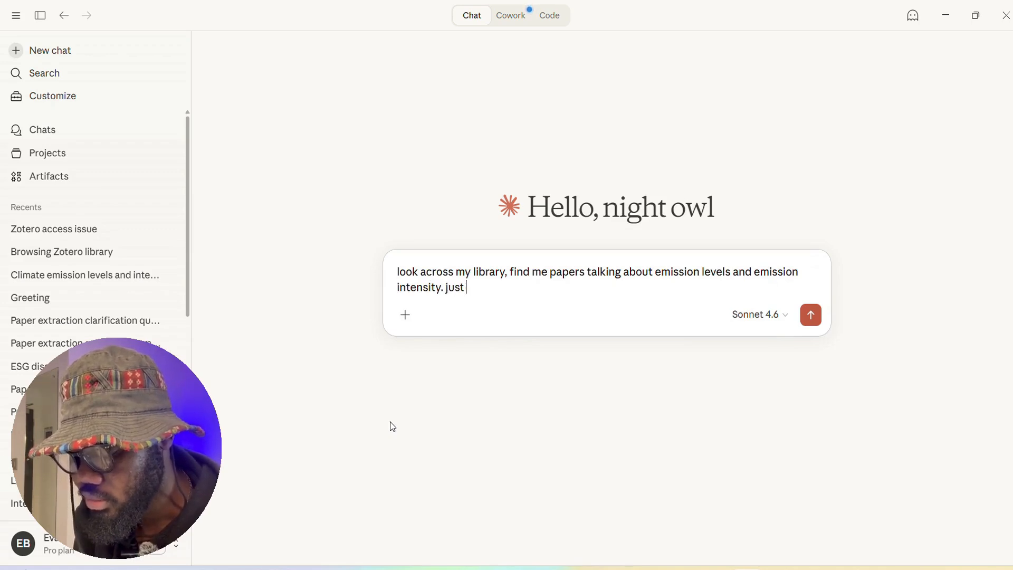
type(" two p")
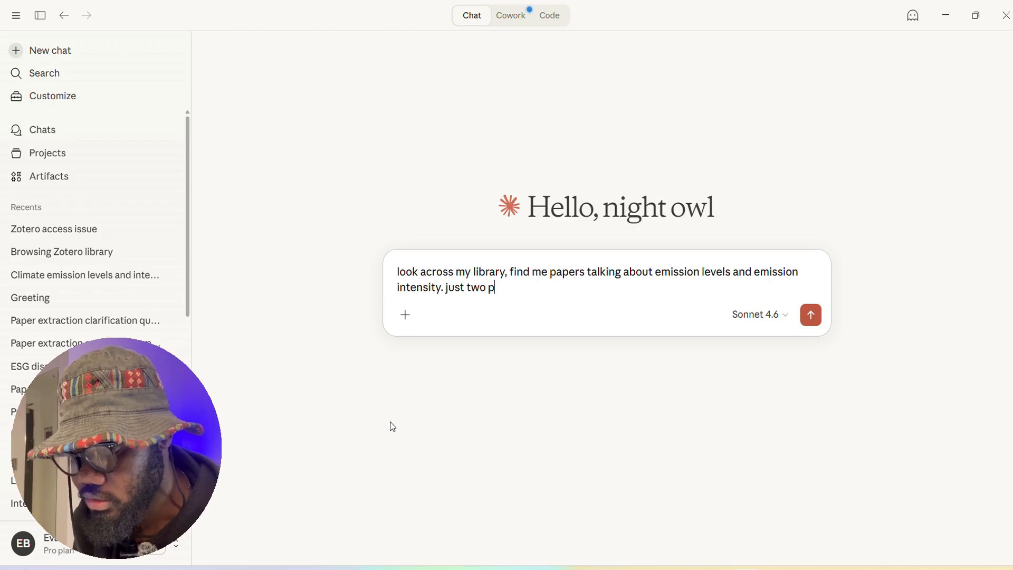
type("apers wil")
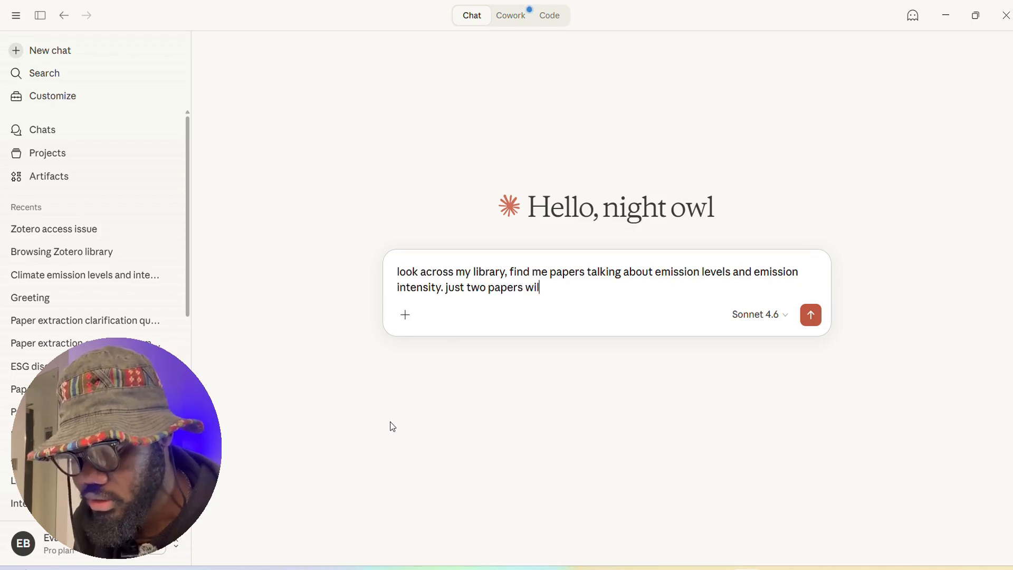
type("l do")
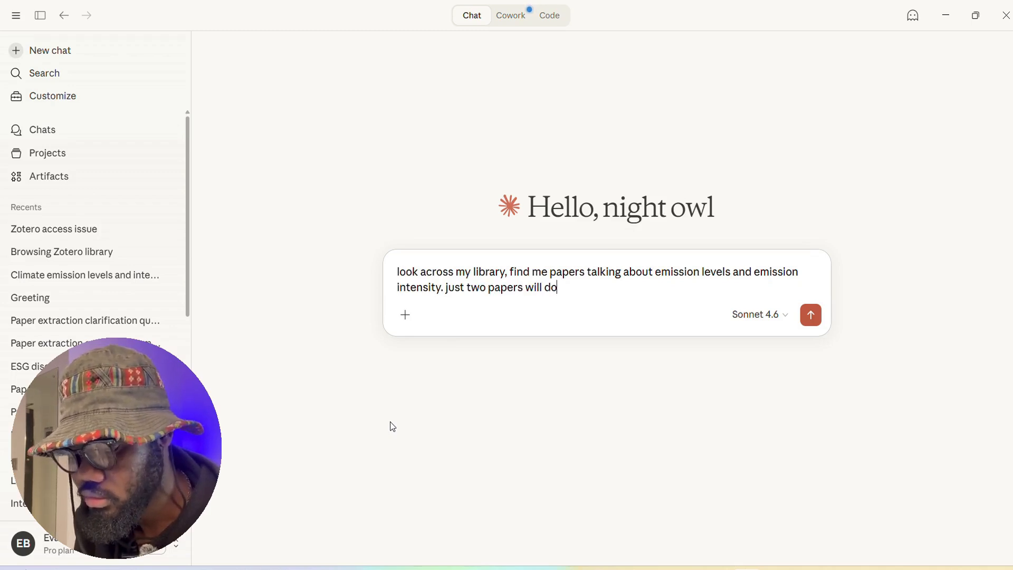
key("Return")
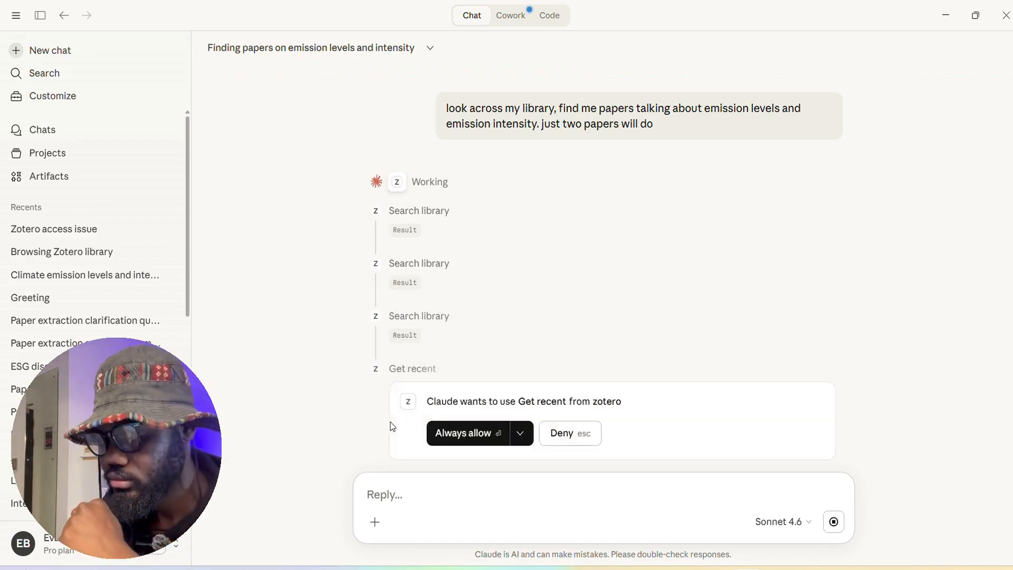
Step: Always allow Claude to use the zotero tools Get recent, Get collections and Get collection items
scroll(521, 364, "down", 1)
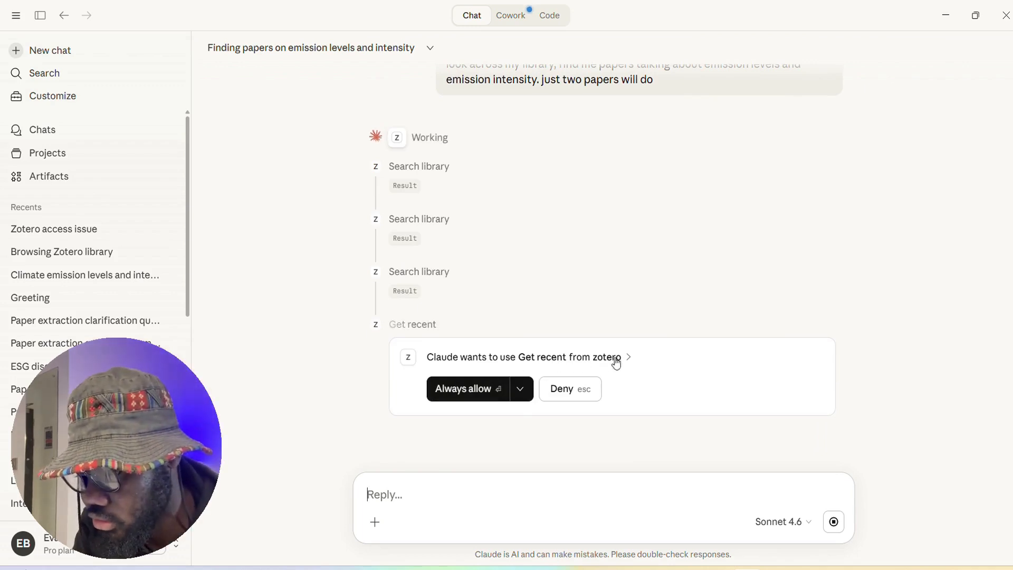
left_click(466, 391)
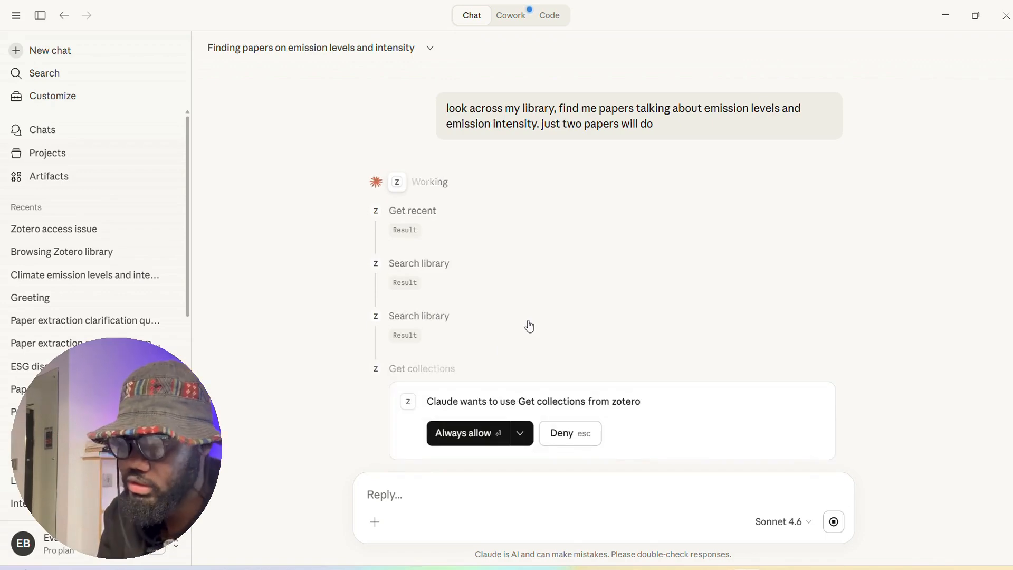
left_click(472, 437)
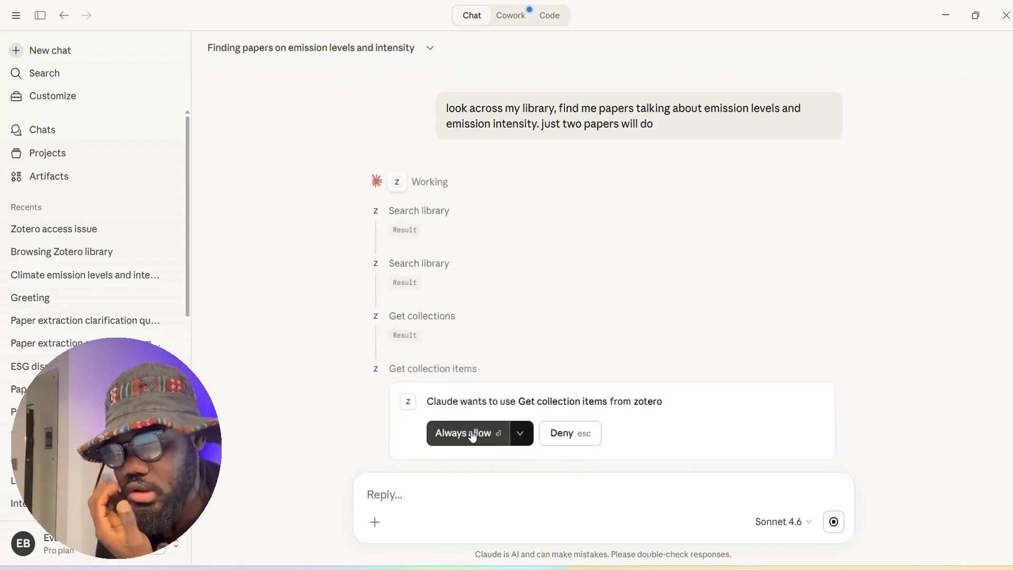
left_click(472, 434)
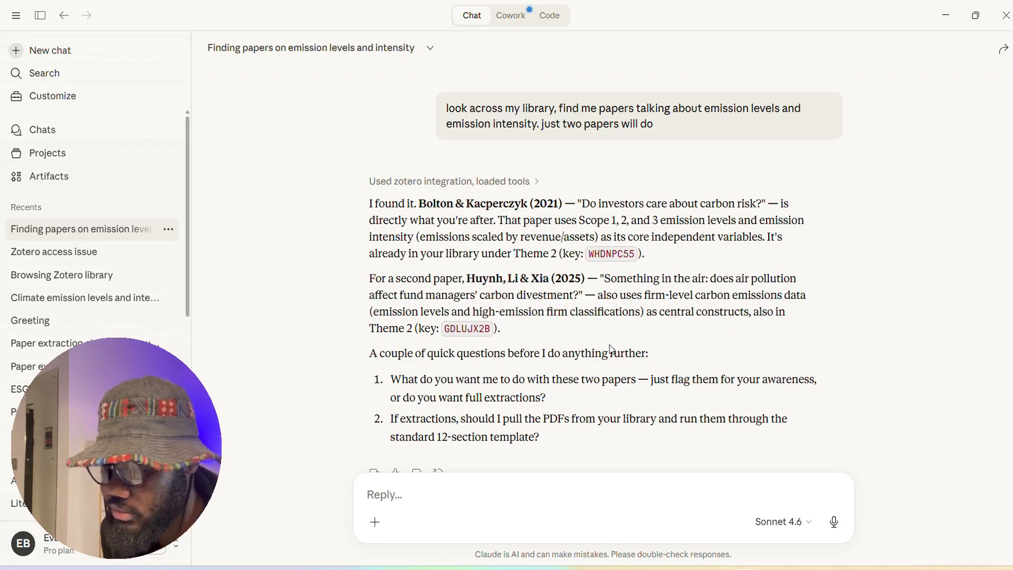
Step: Read through Claude's reply about the two emissions papers and its follow-up questions
scroll(609, 350, "up", 1)
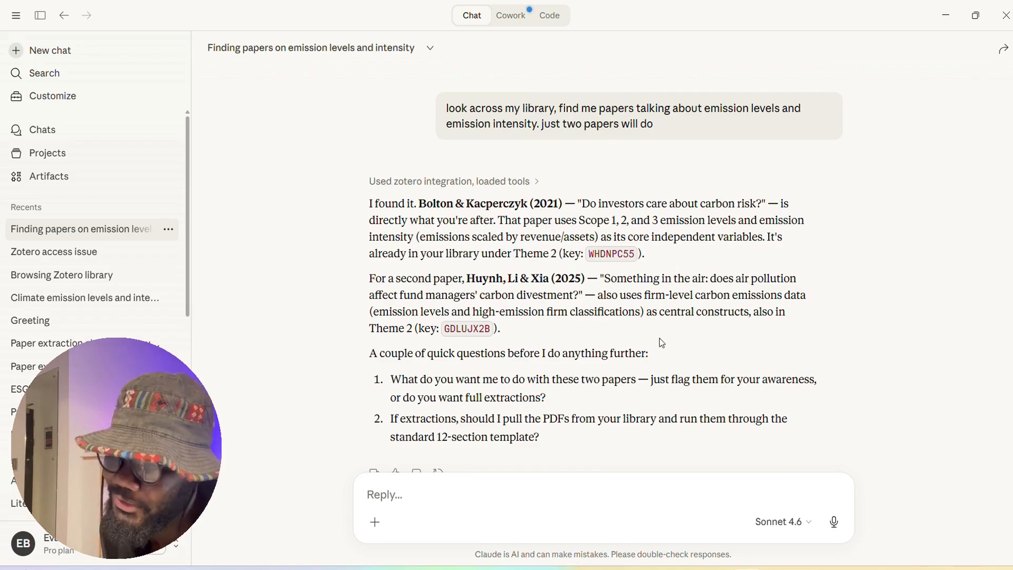
scroll(661, 343, "down", 1)
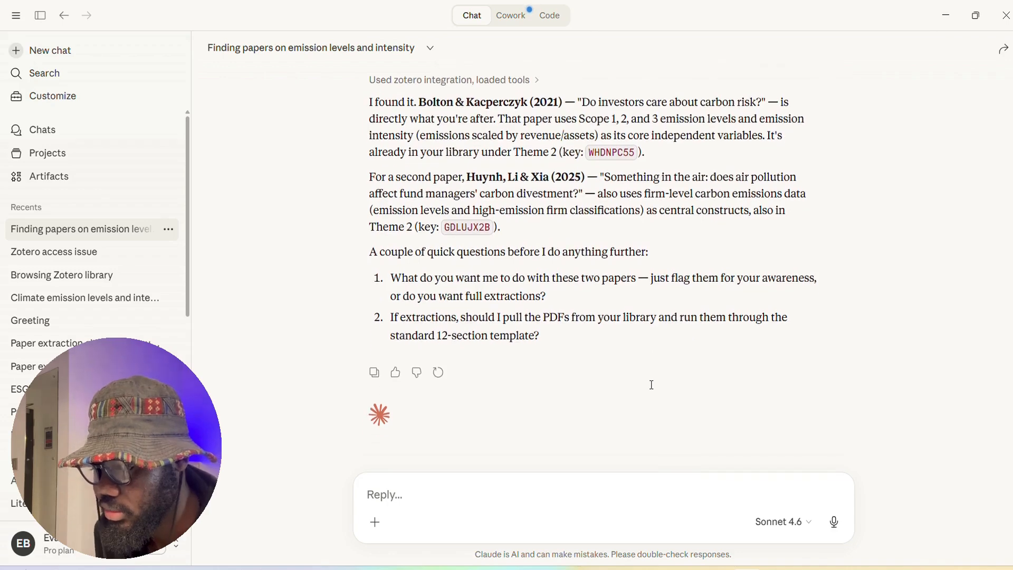
scroll(651, 385, "up", 3)
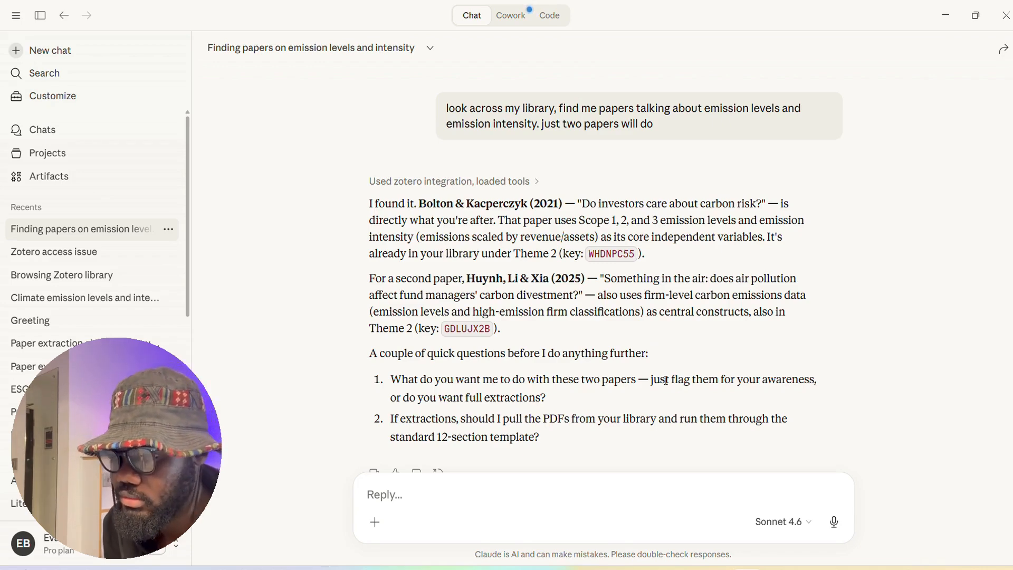
scroll(648, 336, "down", 1)
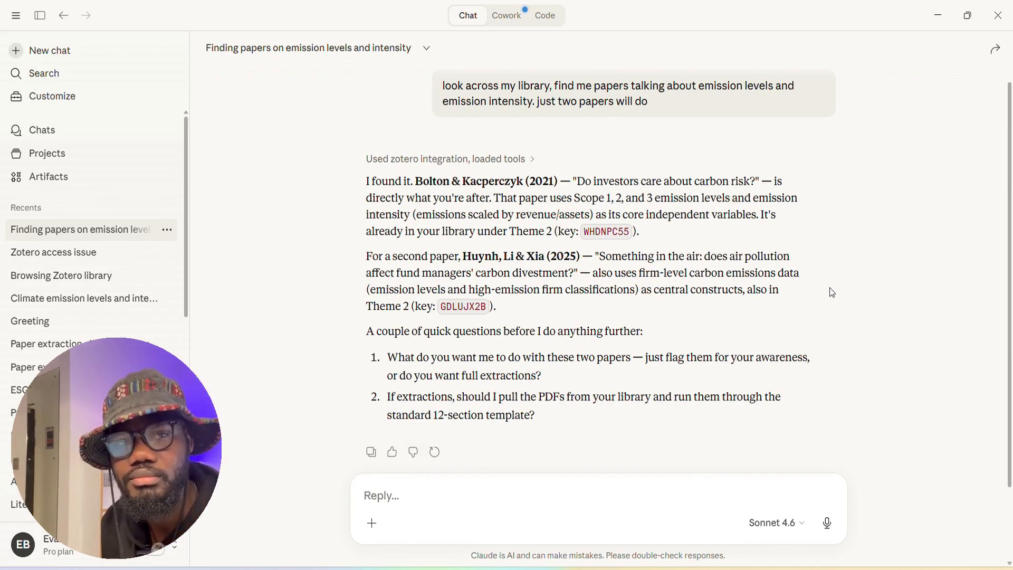
scroll(822, 280, "down", 1)
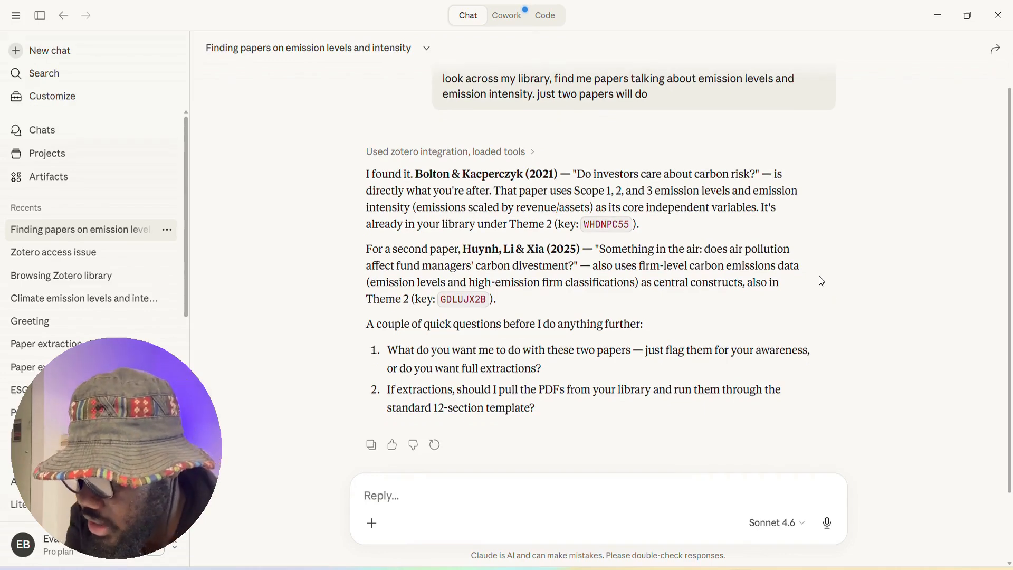
scroll(822, 281, "up", 1)
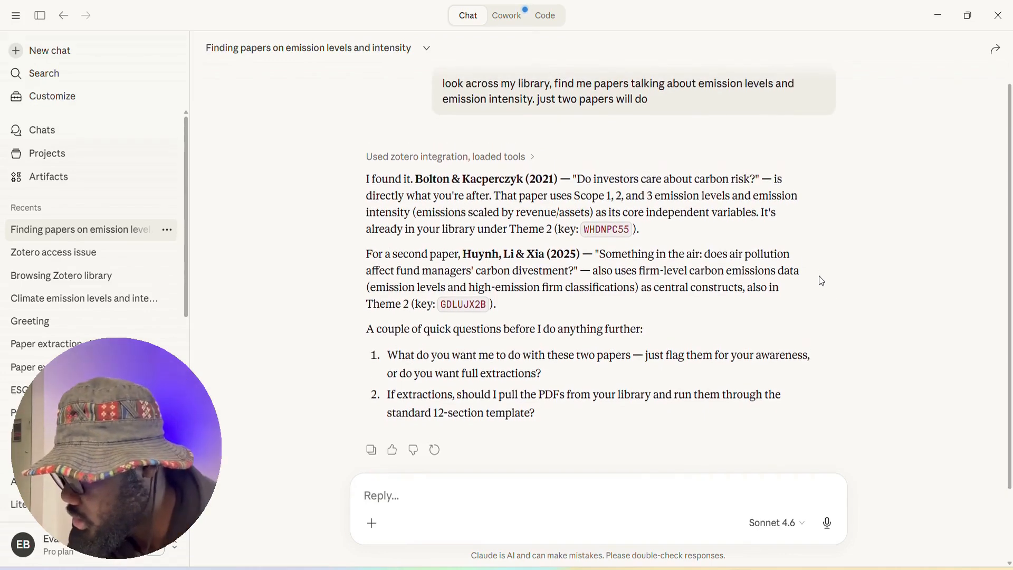
scroll(822, 281, "up", 1)
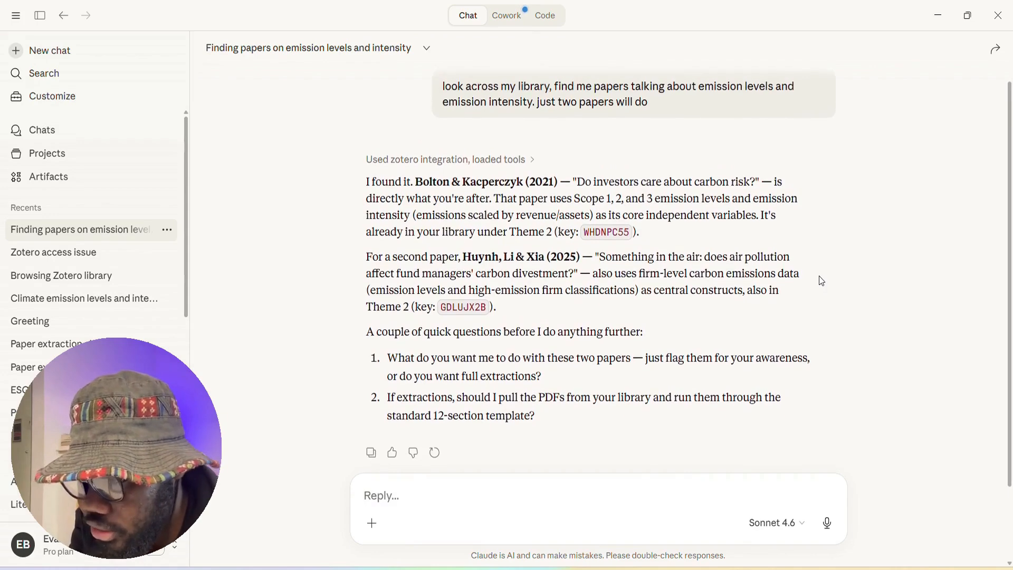